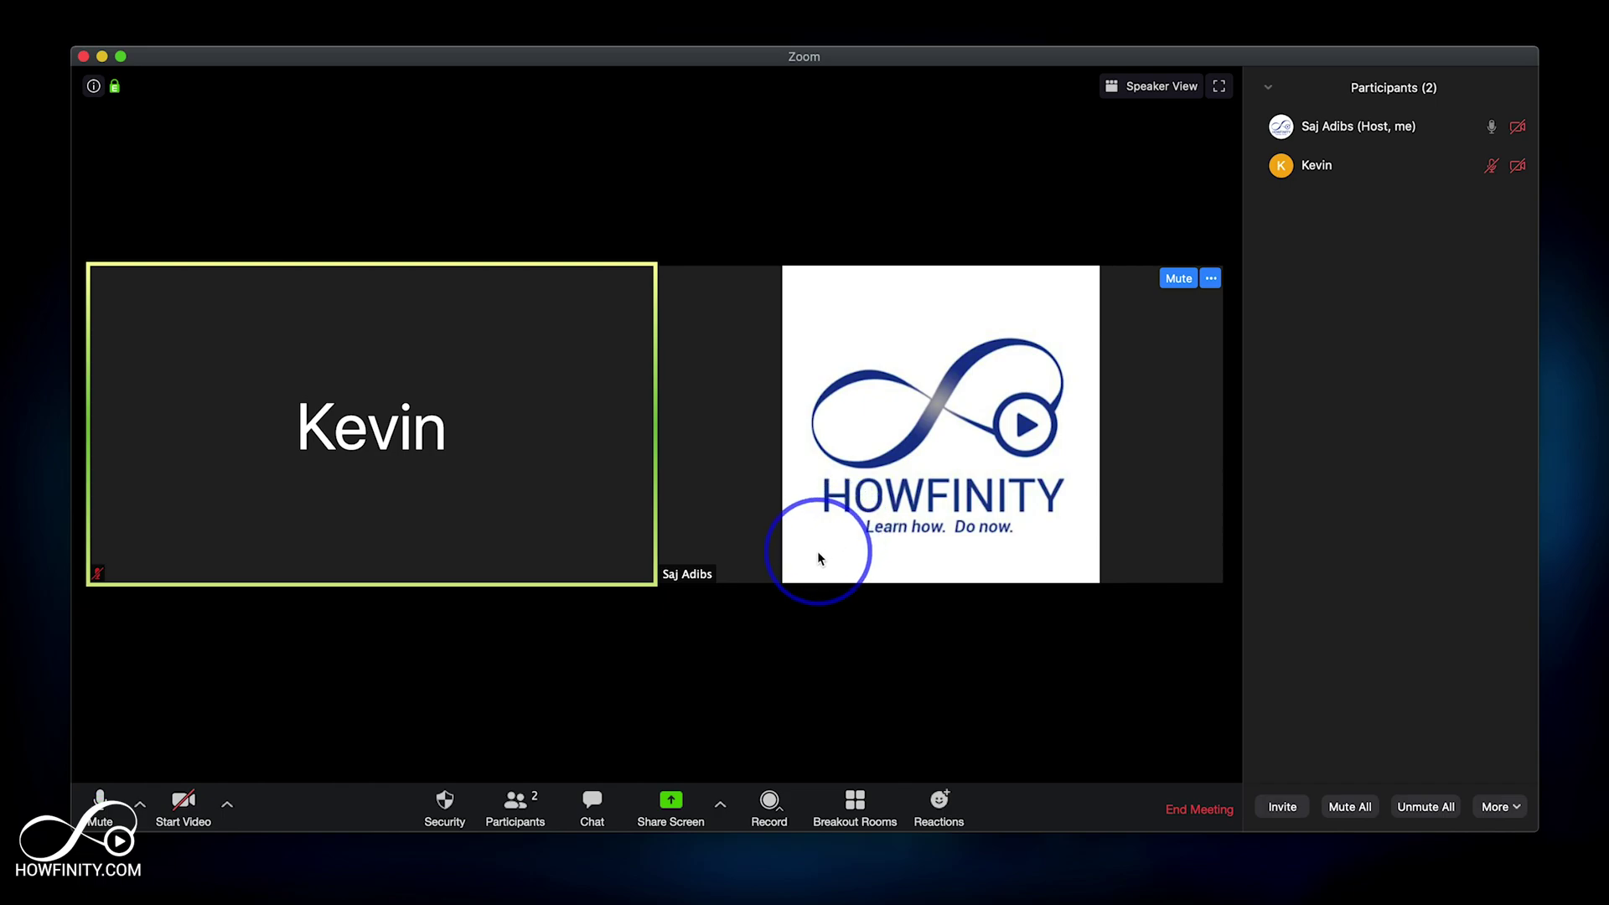
- Bring up the Record menu's two choices: Record on this Computer or Record to the Cloud
right_click(758, 534)
left_click(721, 657)
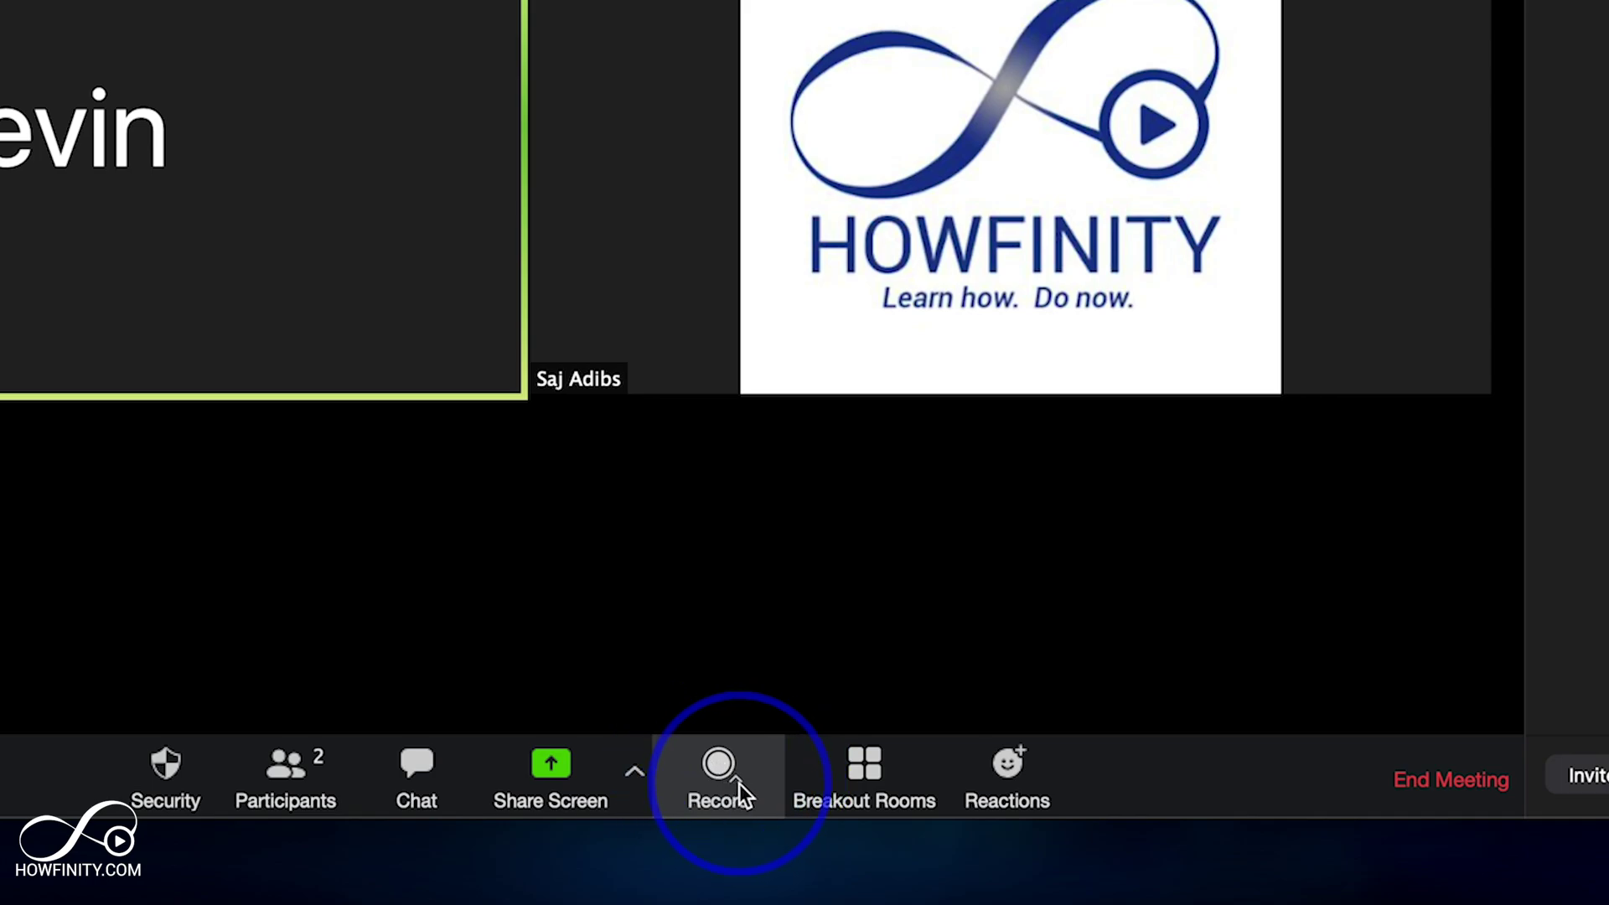
left_click(718, 768)
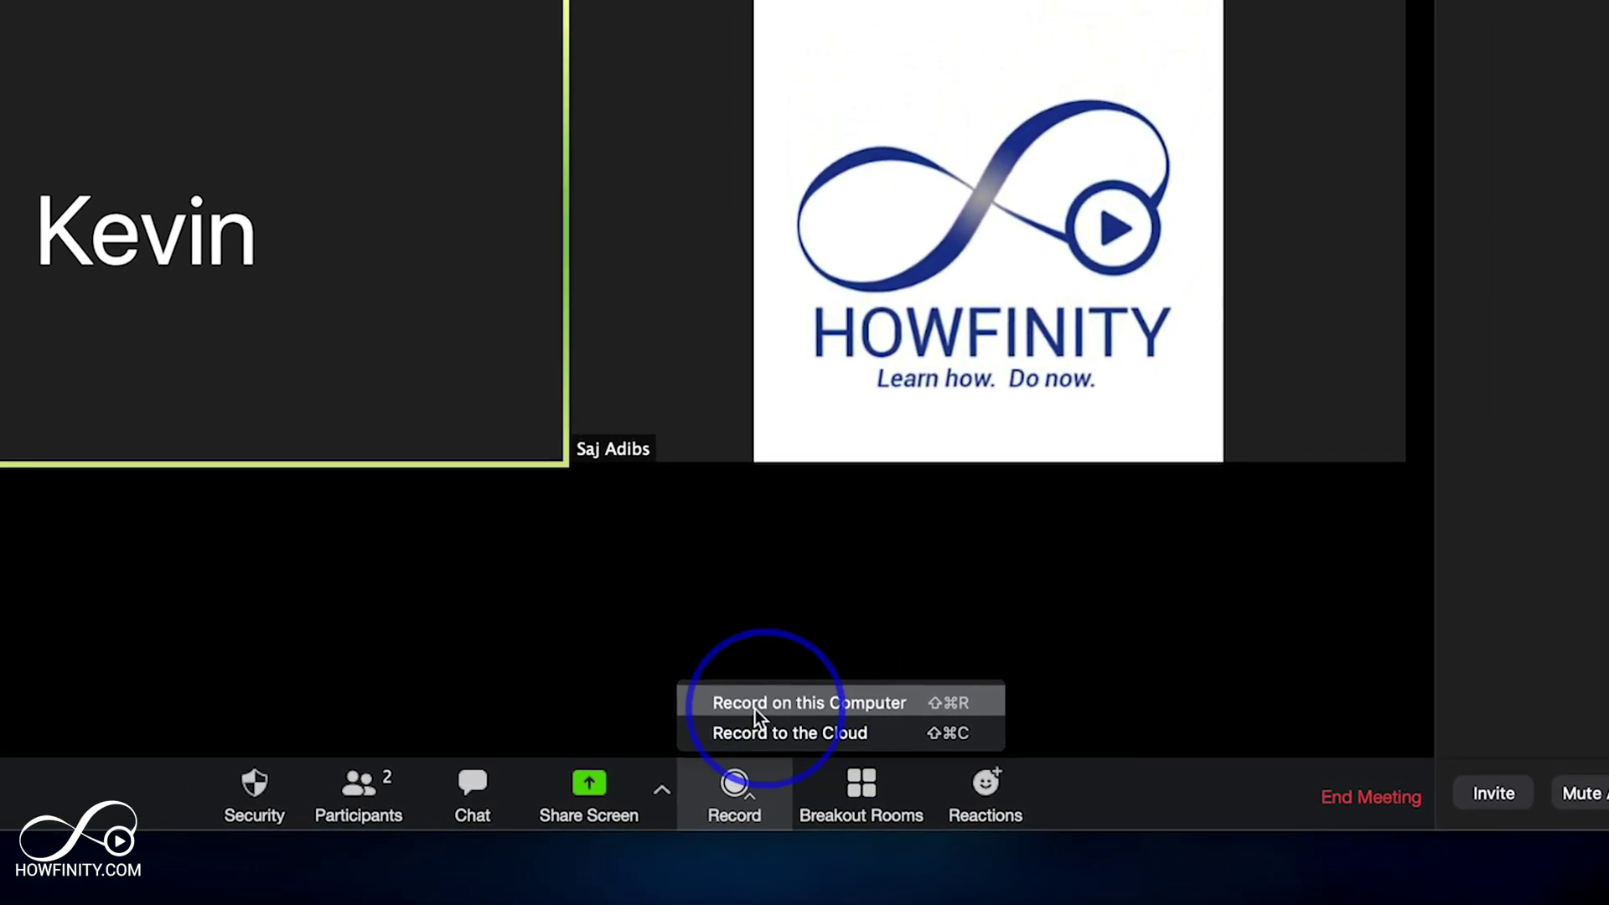
- Record a short stretch of the meeting on this computer, then stop recording
left_click(829, 692)
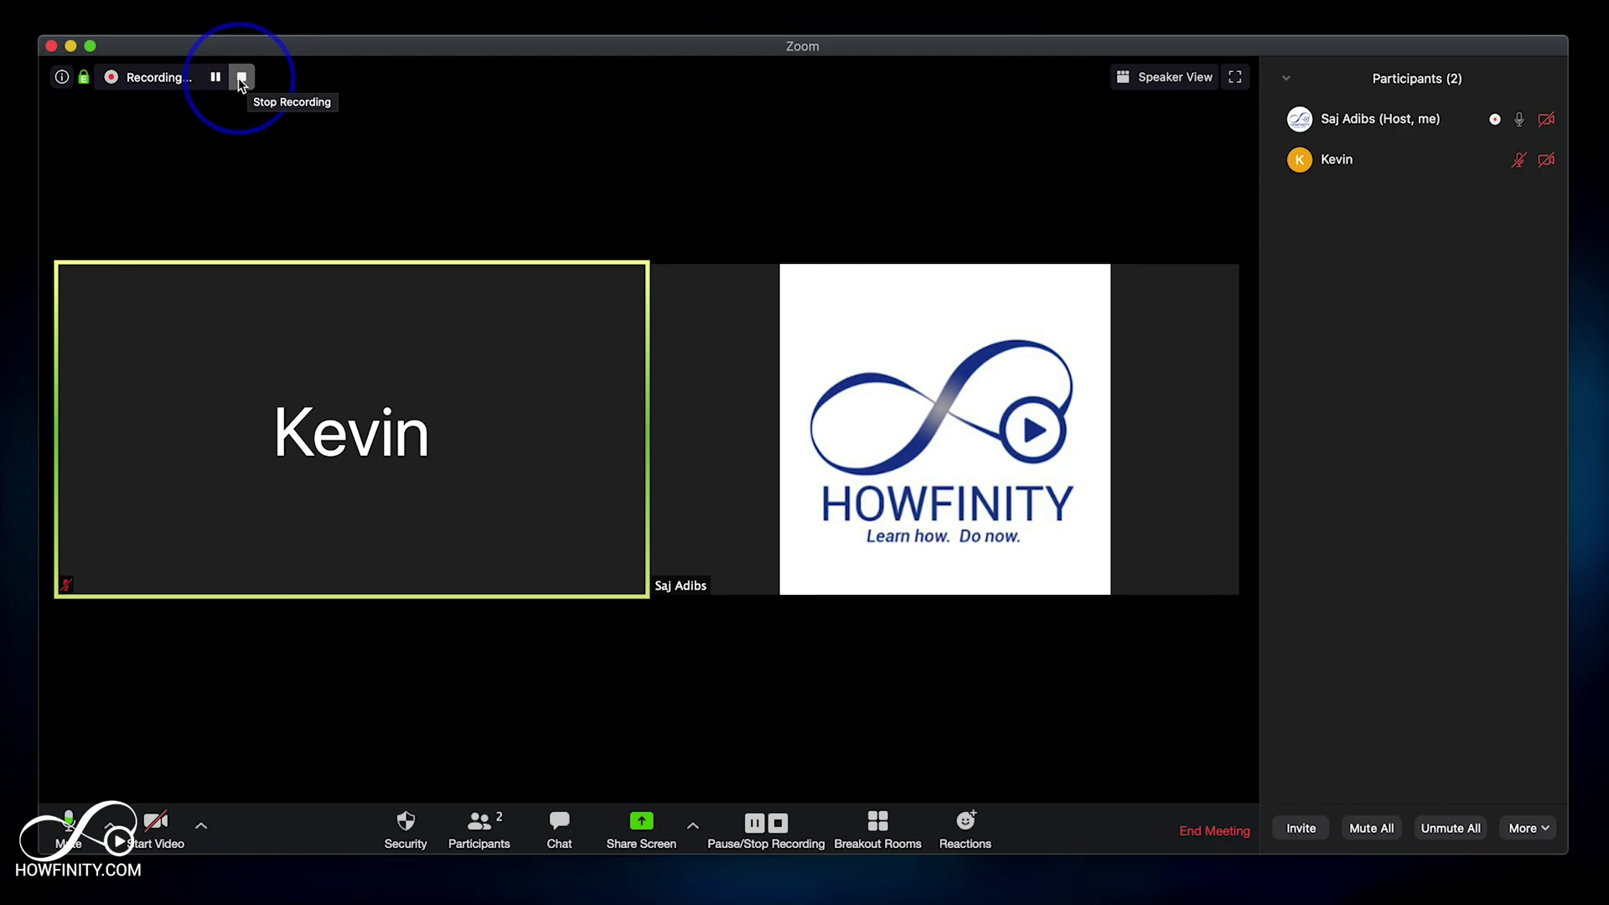
mouse_move(891, 313)
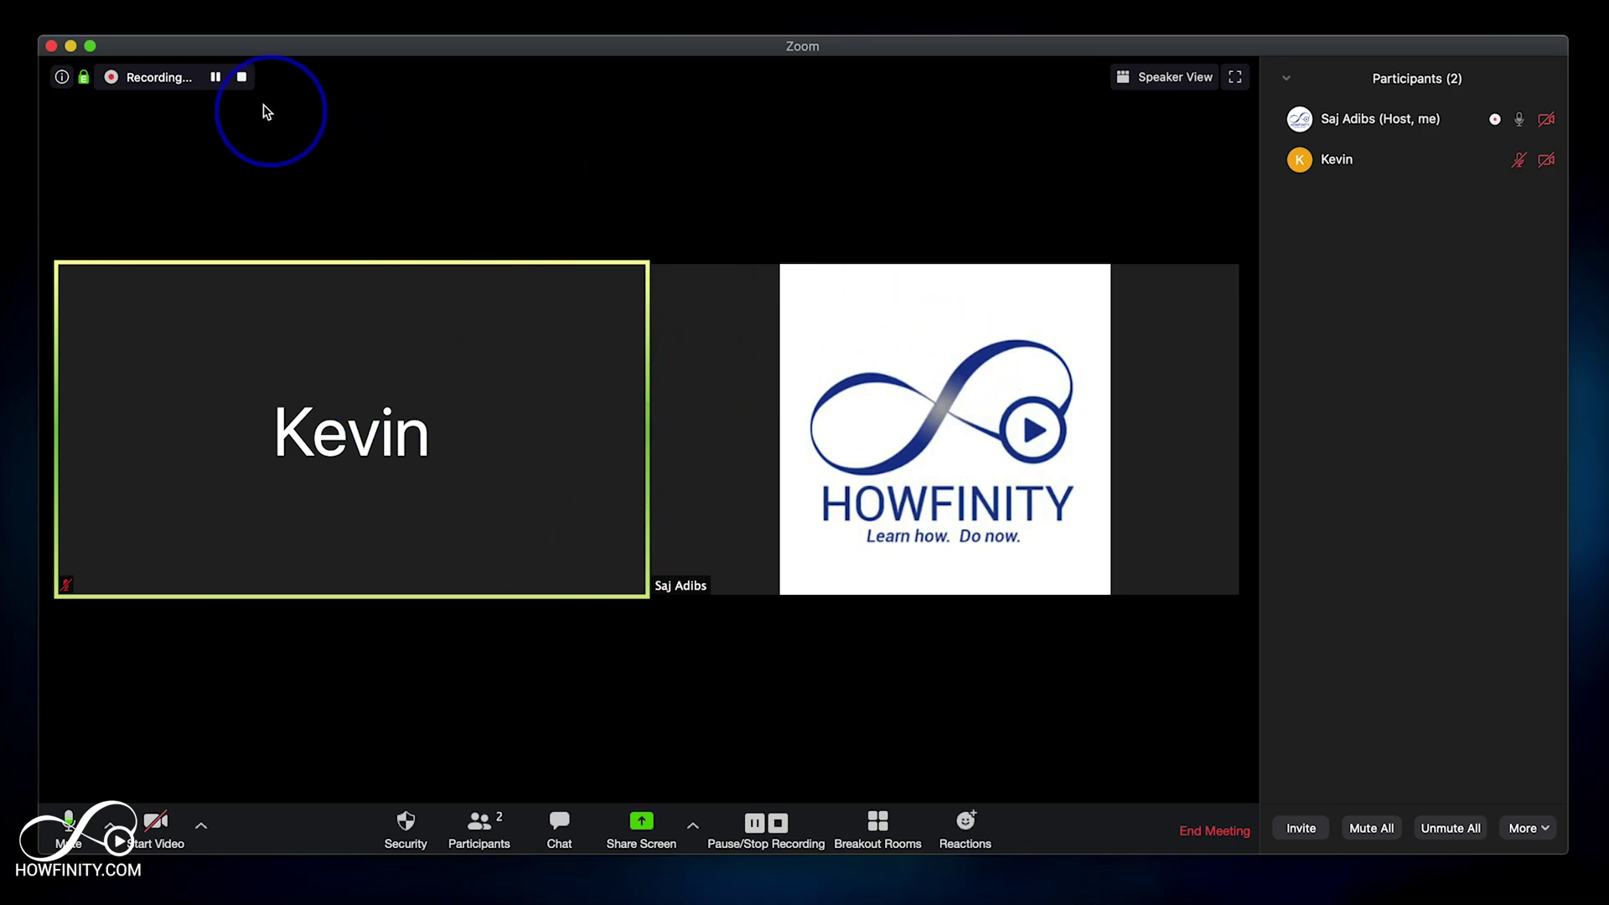
left_click(241, 77)
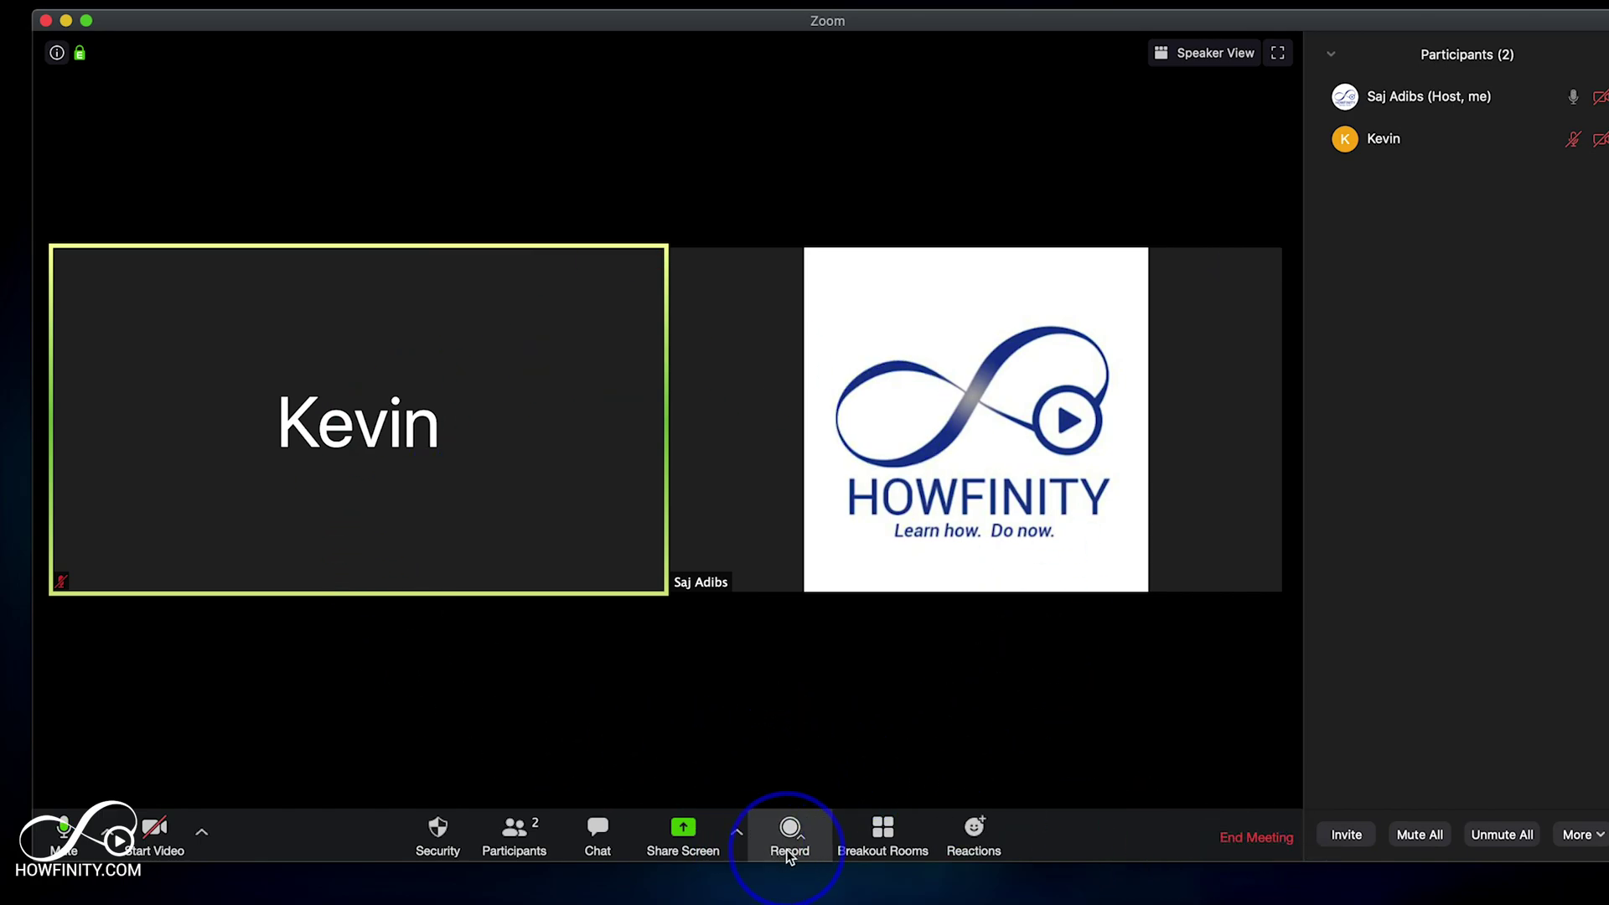
- End the meeting for all so the recording saves as zoom_0.mp4, then return to Zoom Home
left_click(1256, 838)
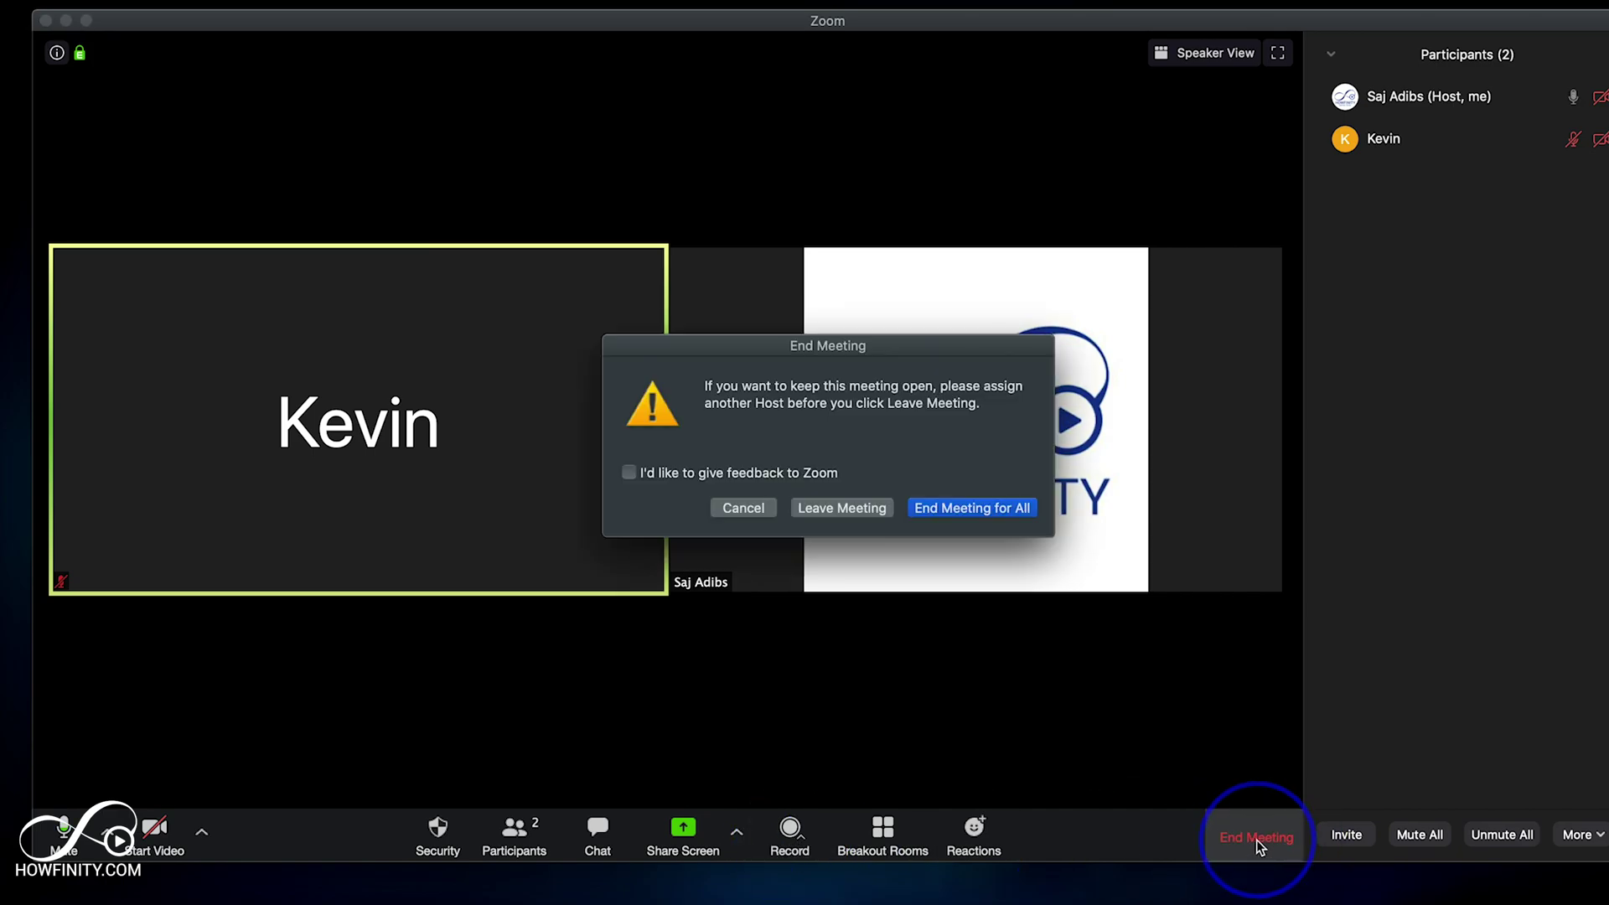
left_click(935, 511)
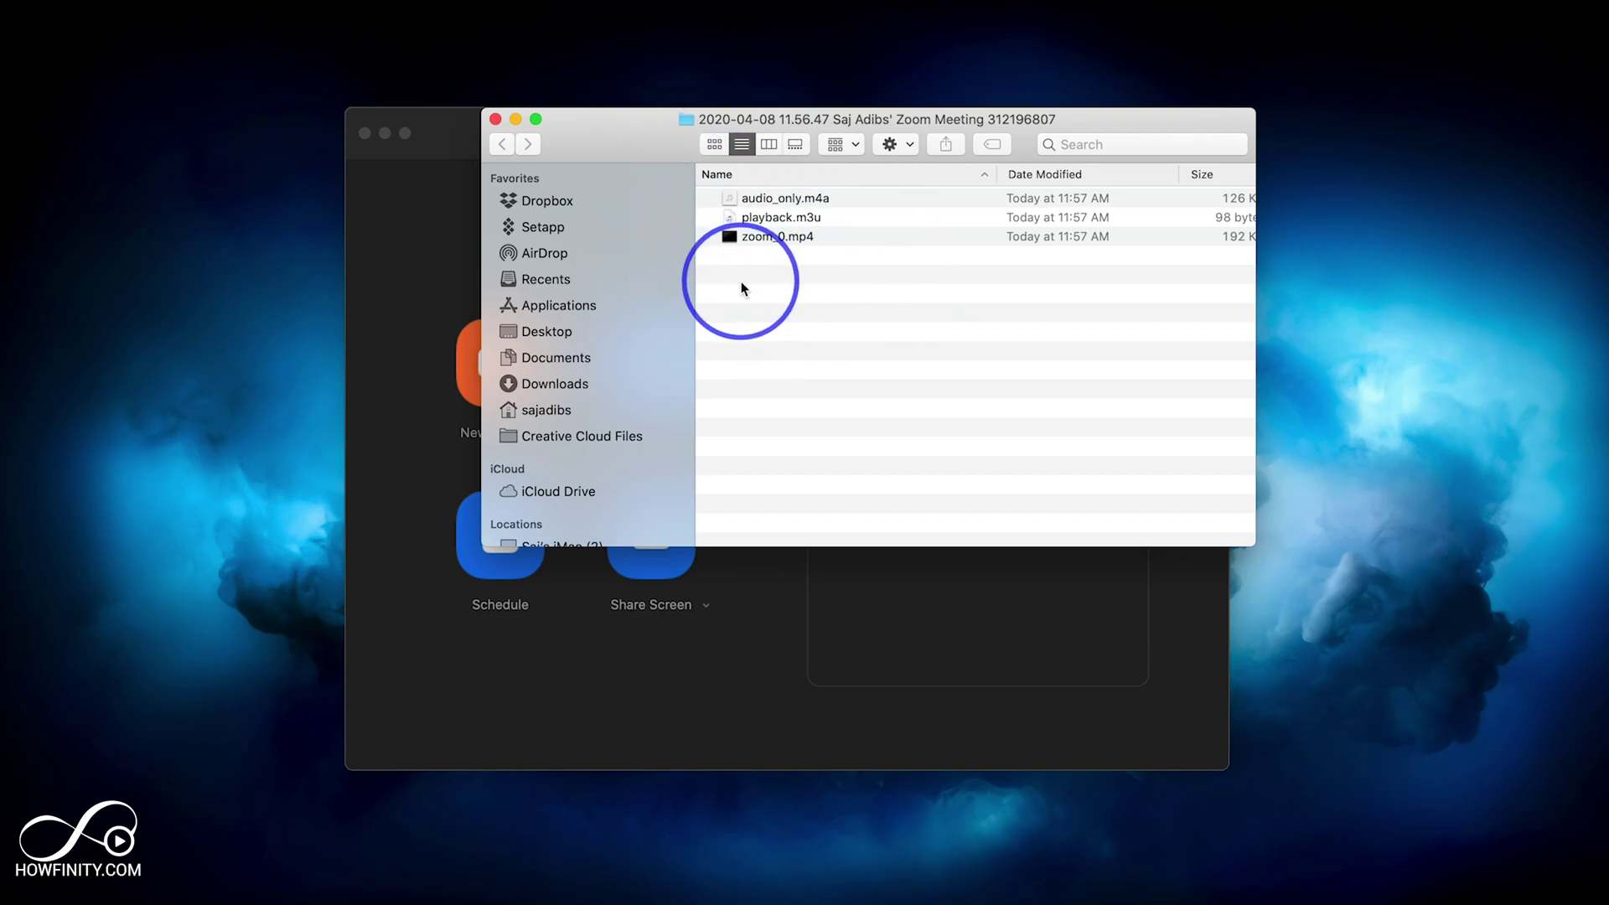
left_click(436, 262)
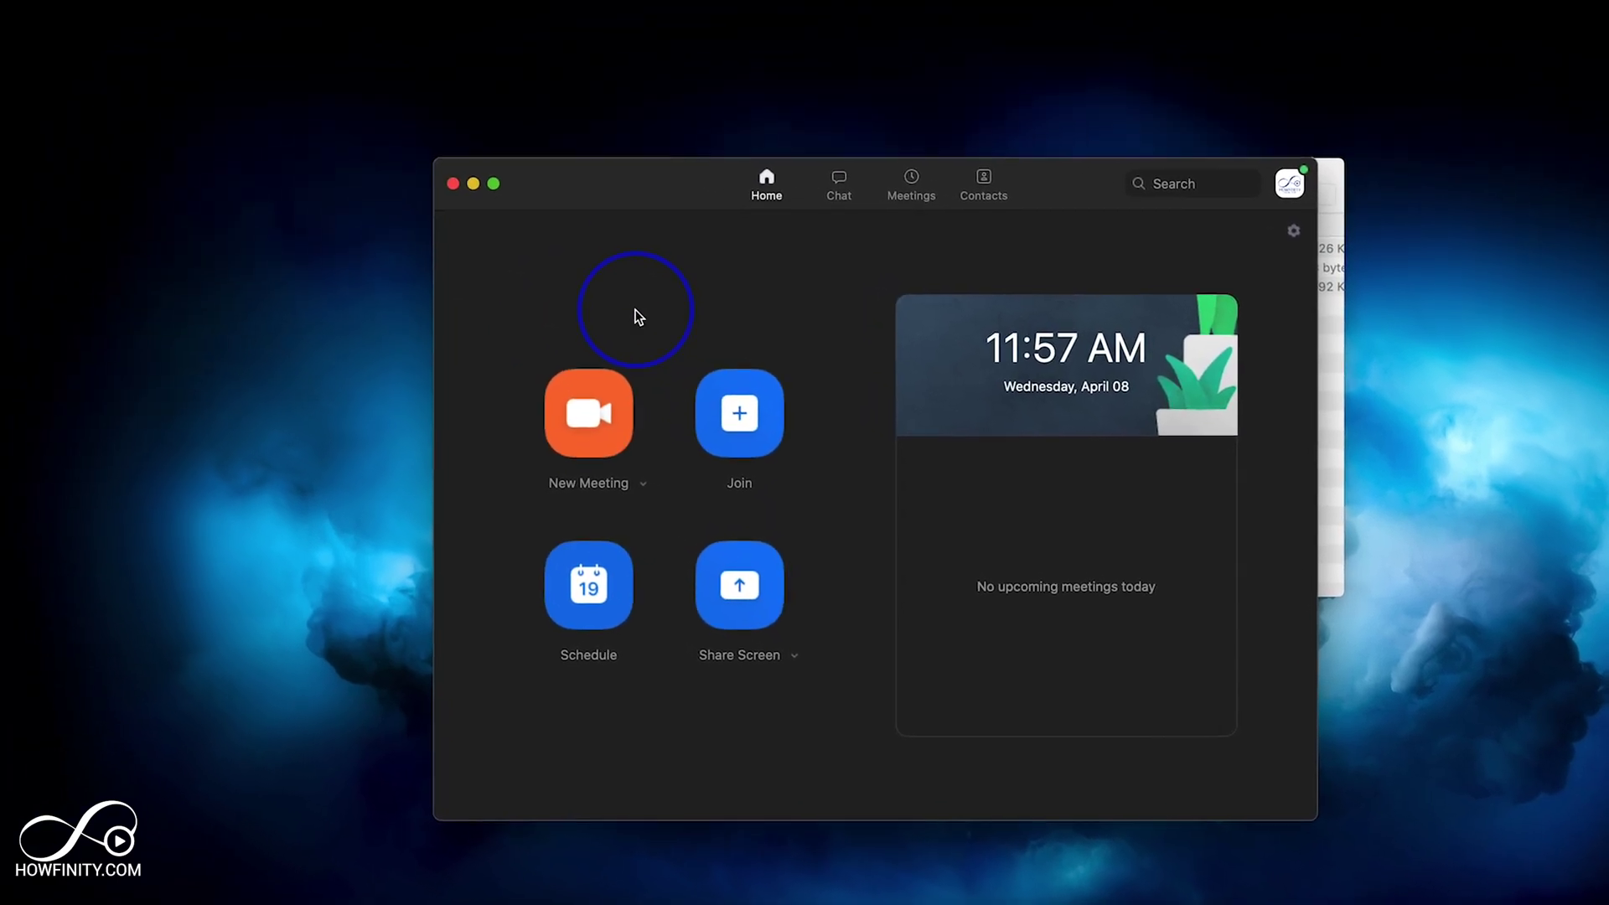
left_click(95, 13)
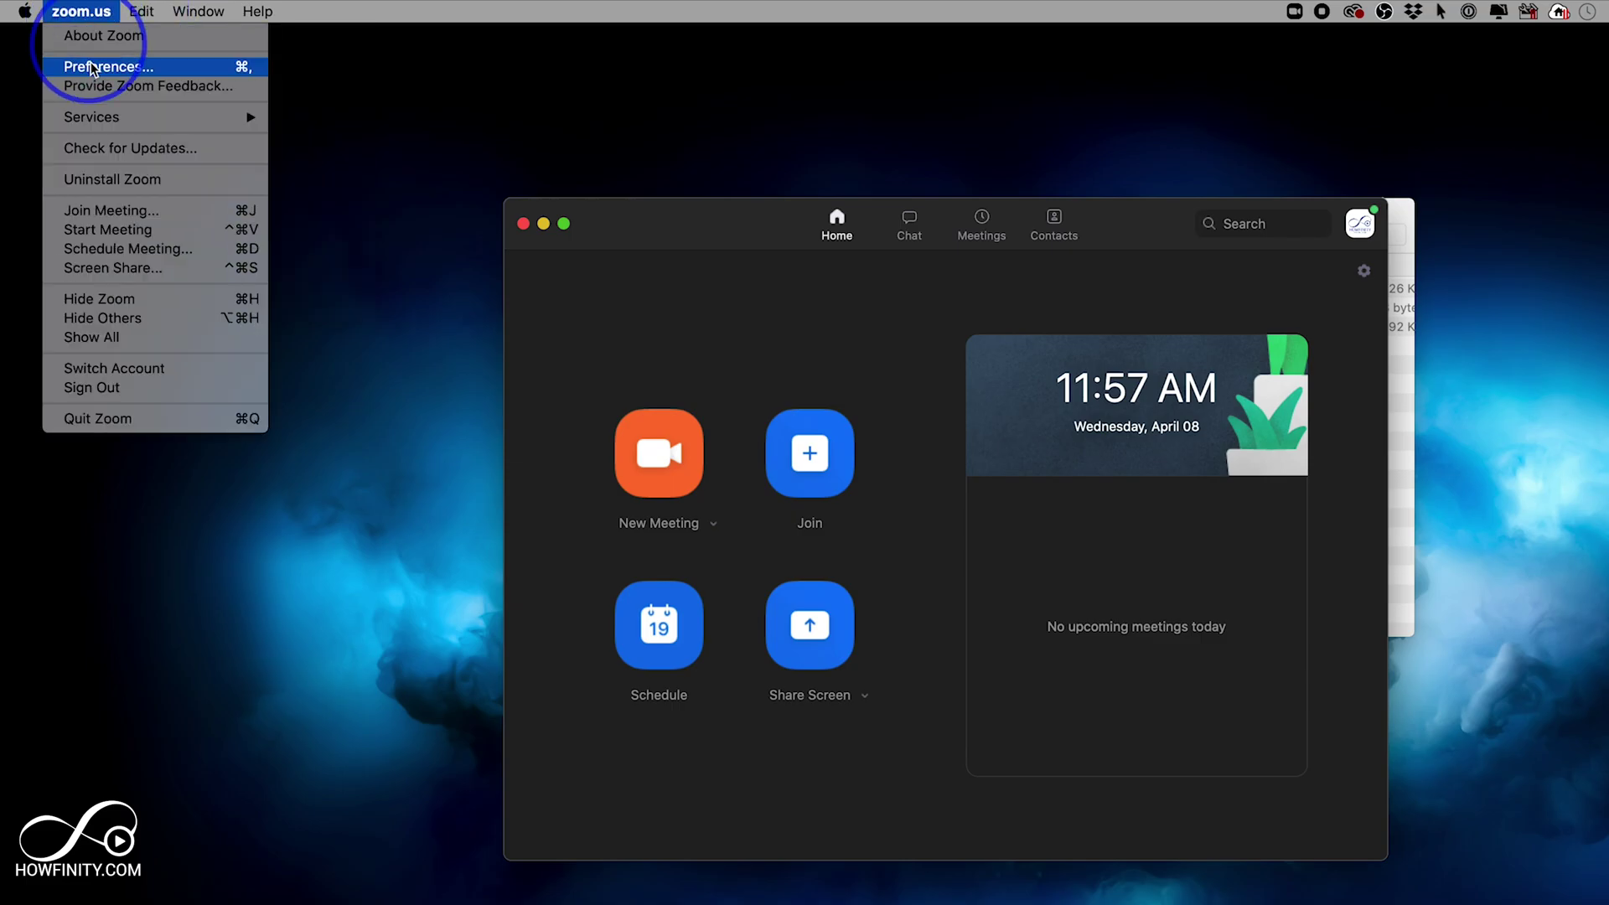
- Show Preferences' Recording page with the Documents recordings folder and 496.38 GB remaining
left_click(124, 68)
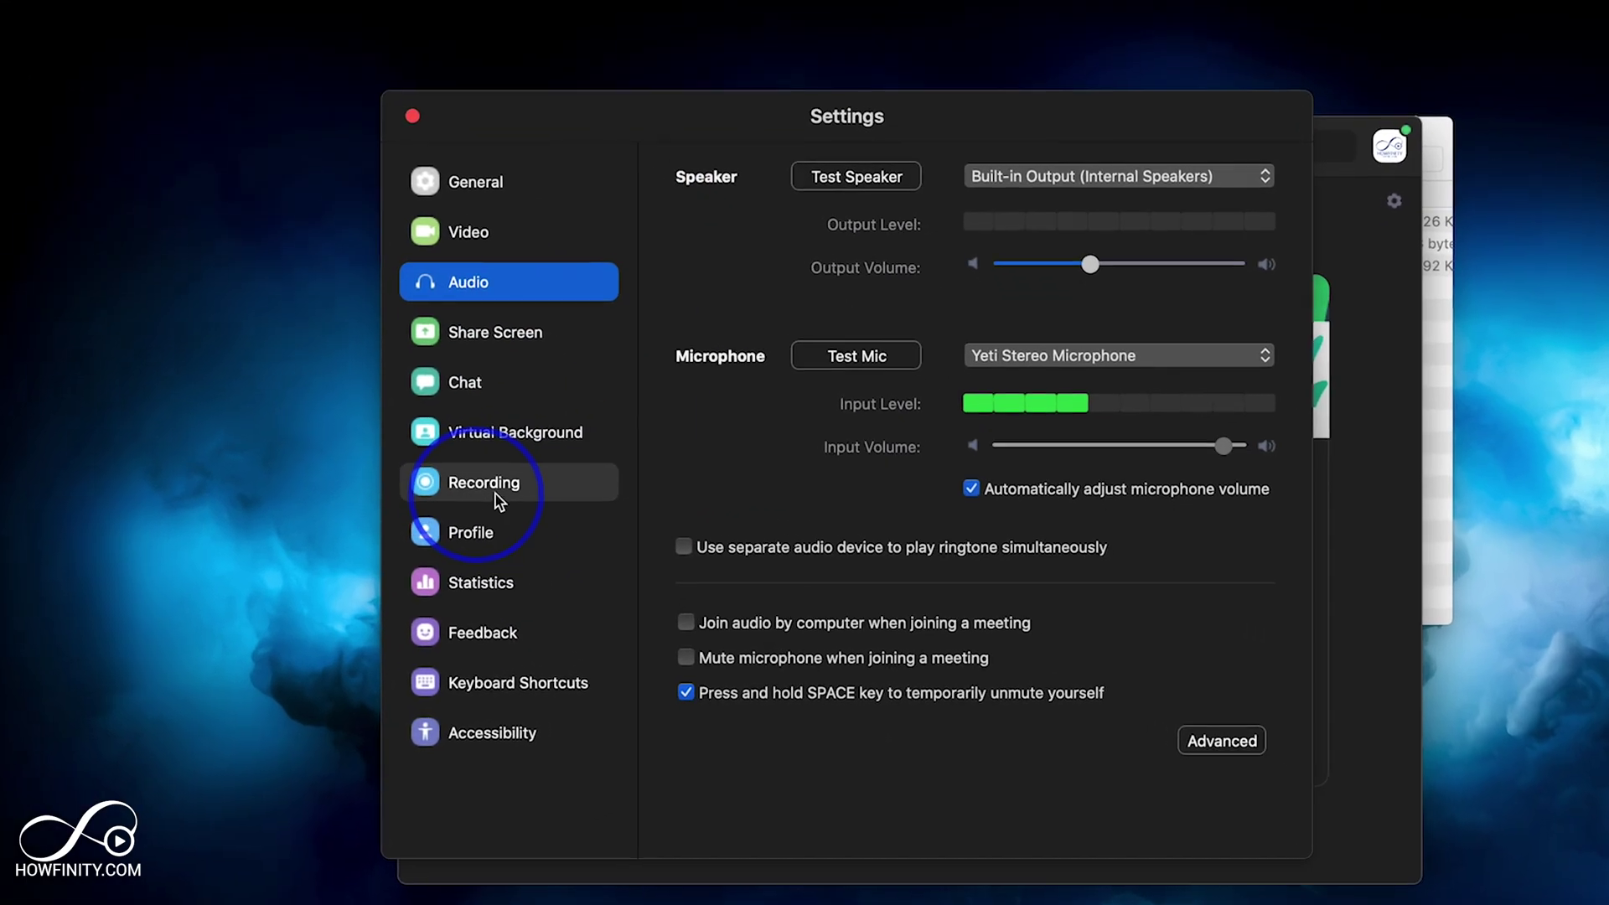
left_click(482, 490)
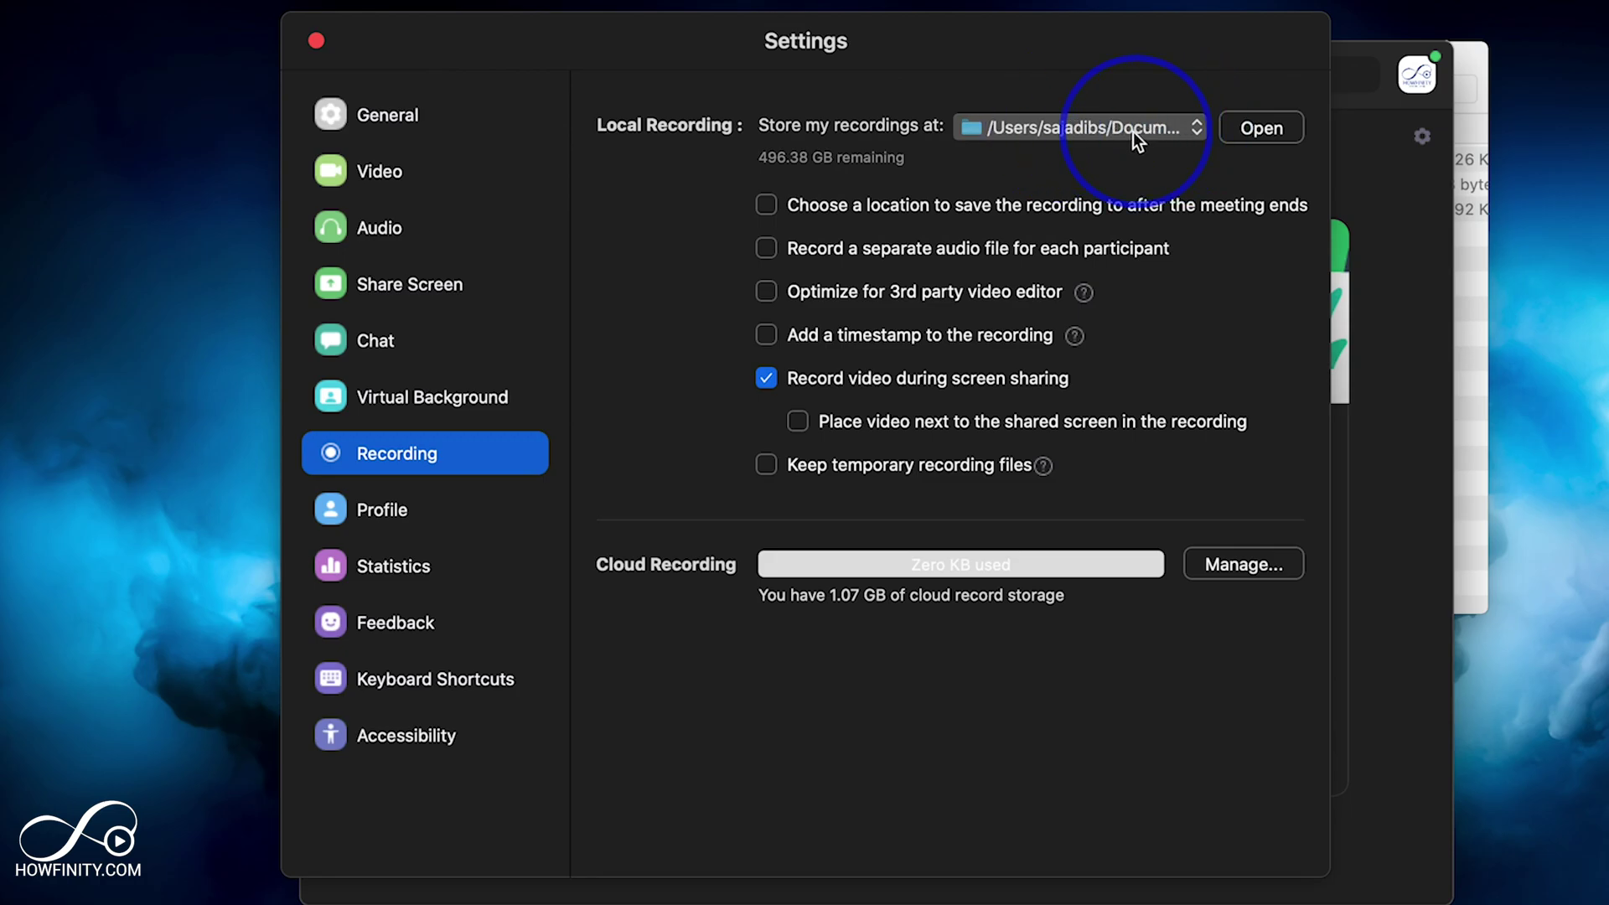
- View the saved meeting folder (audio_only.m4a, playback.m3u, zoom_0.mp4) and close Settings
left_click(1262, 129)
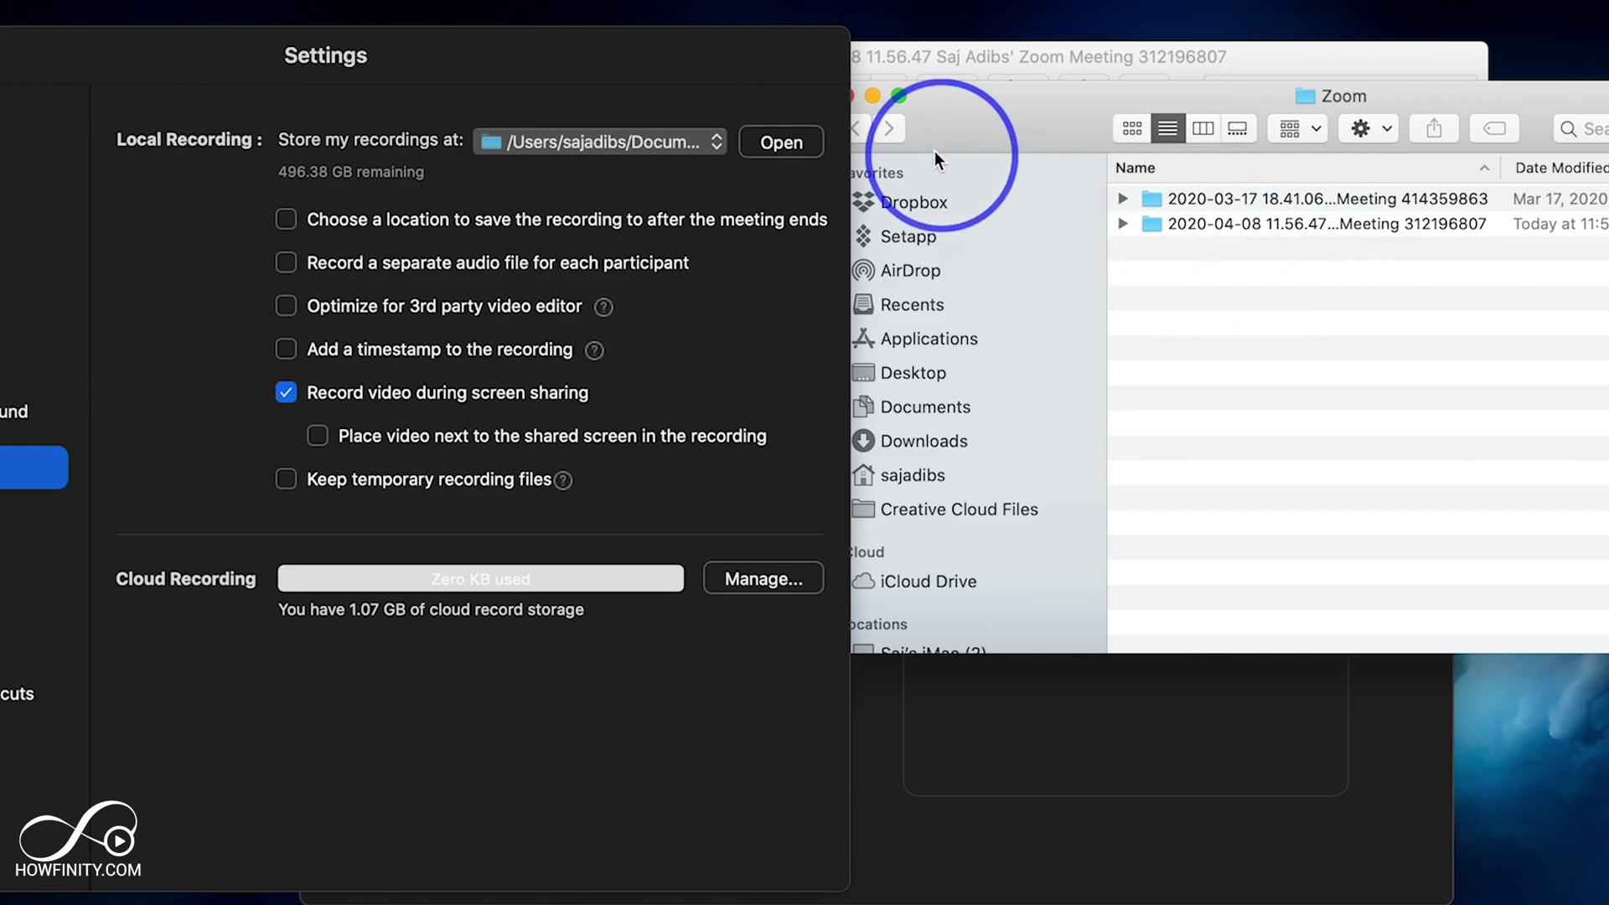
left_click(852, 96)
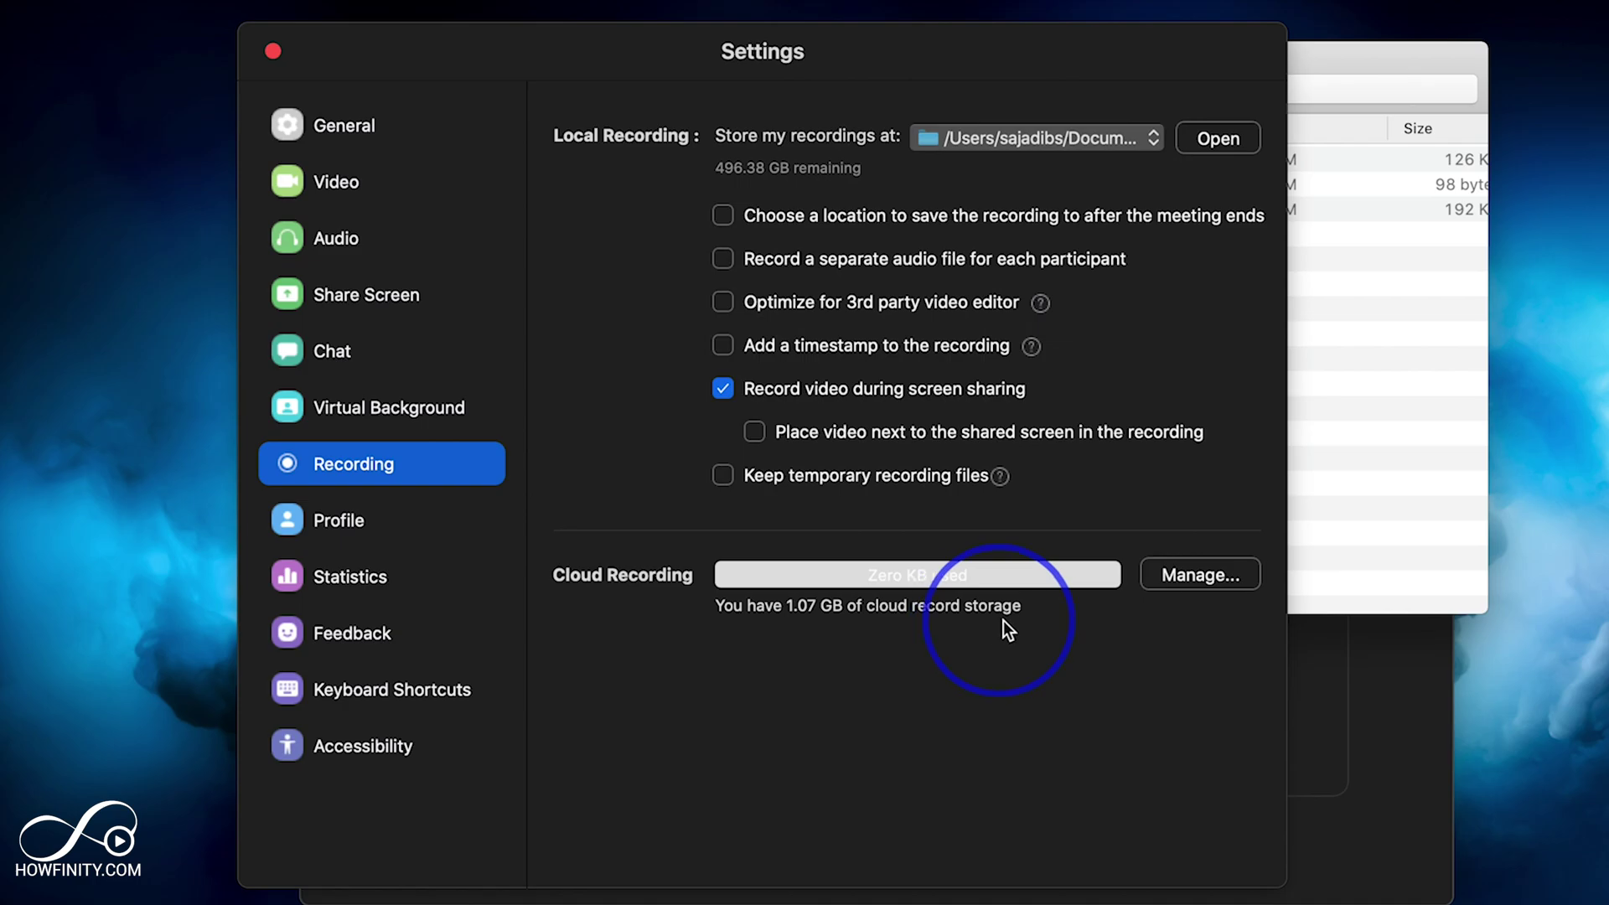
left_click_drag(1101, 68, 932, 71)
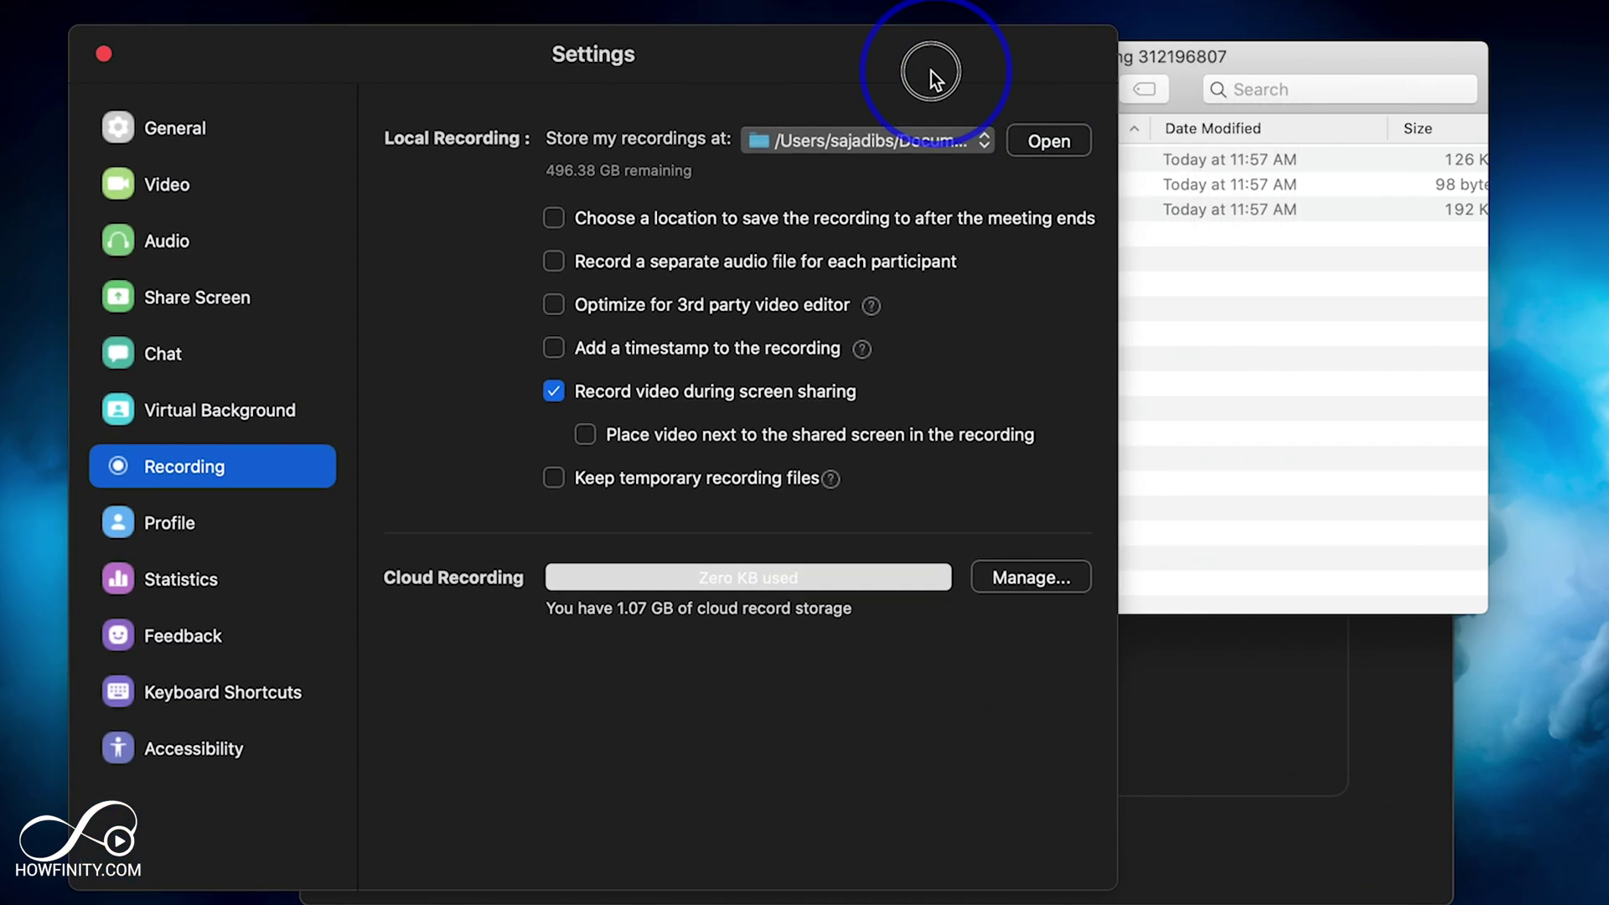
left_click(105, 53)
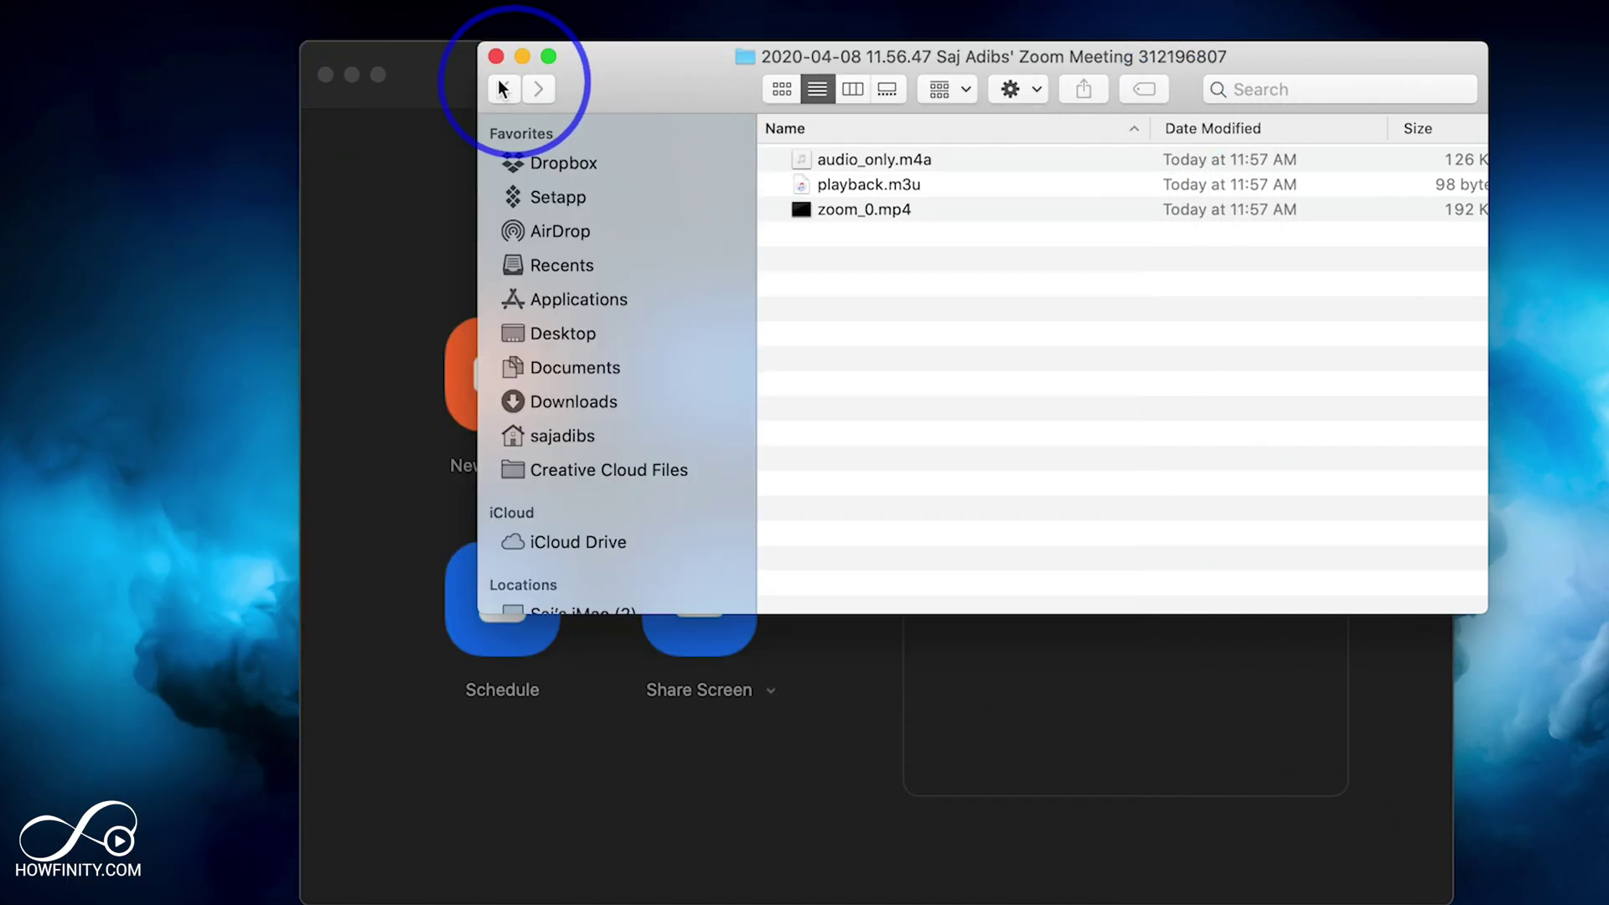
- Close the recording folder and start a new meeting with the other participant in gallery view
left_click(495, 56)
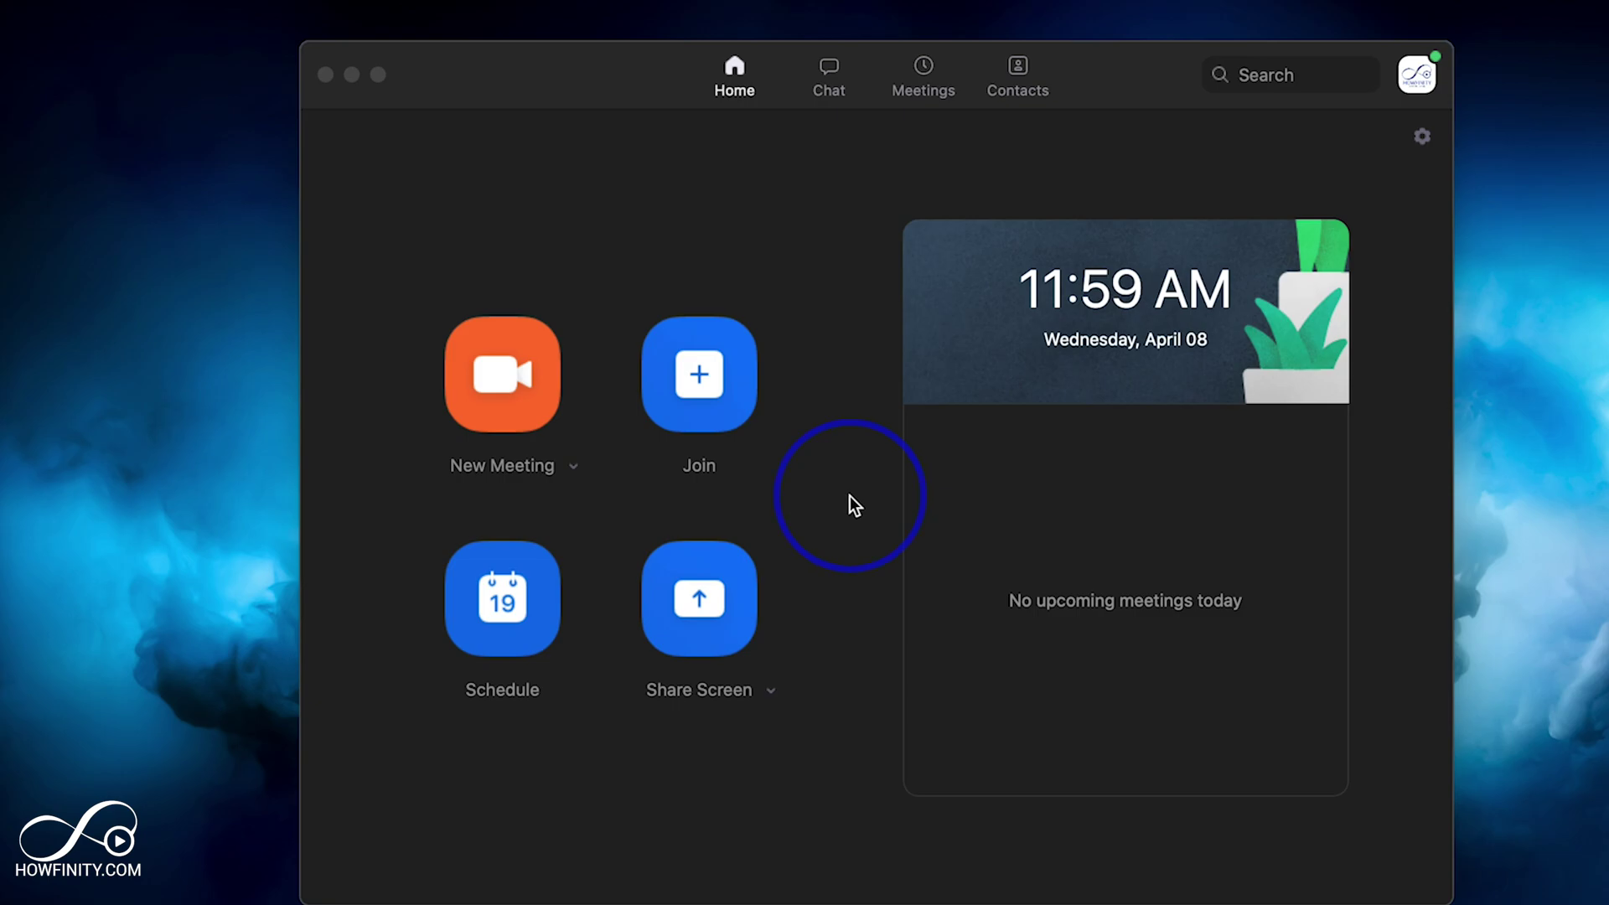
left_click(509, 399)
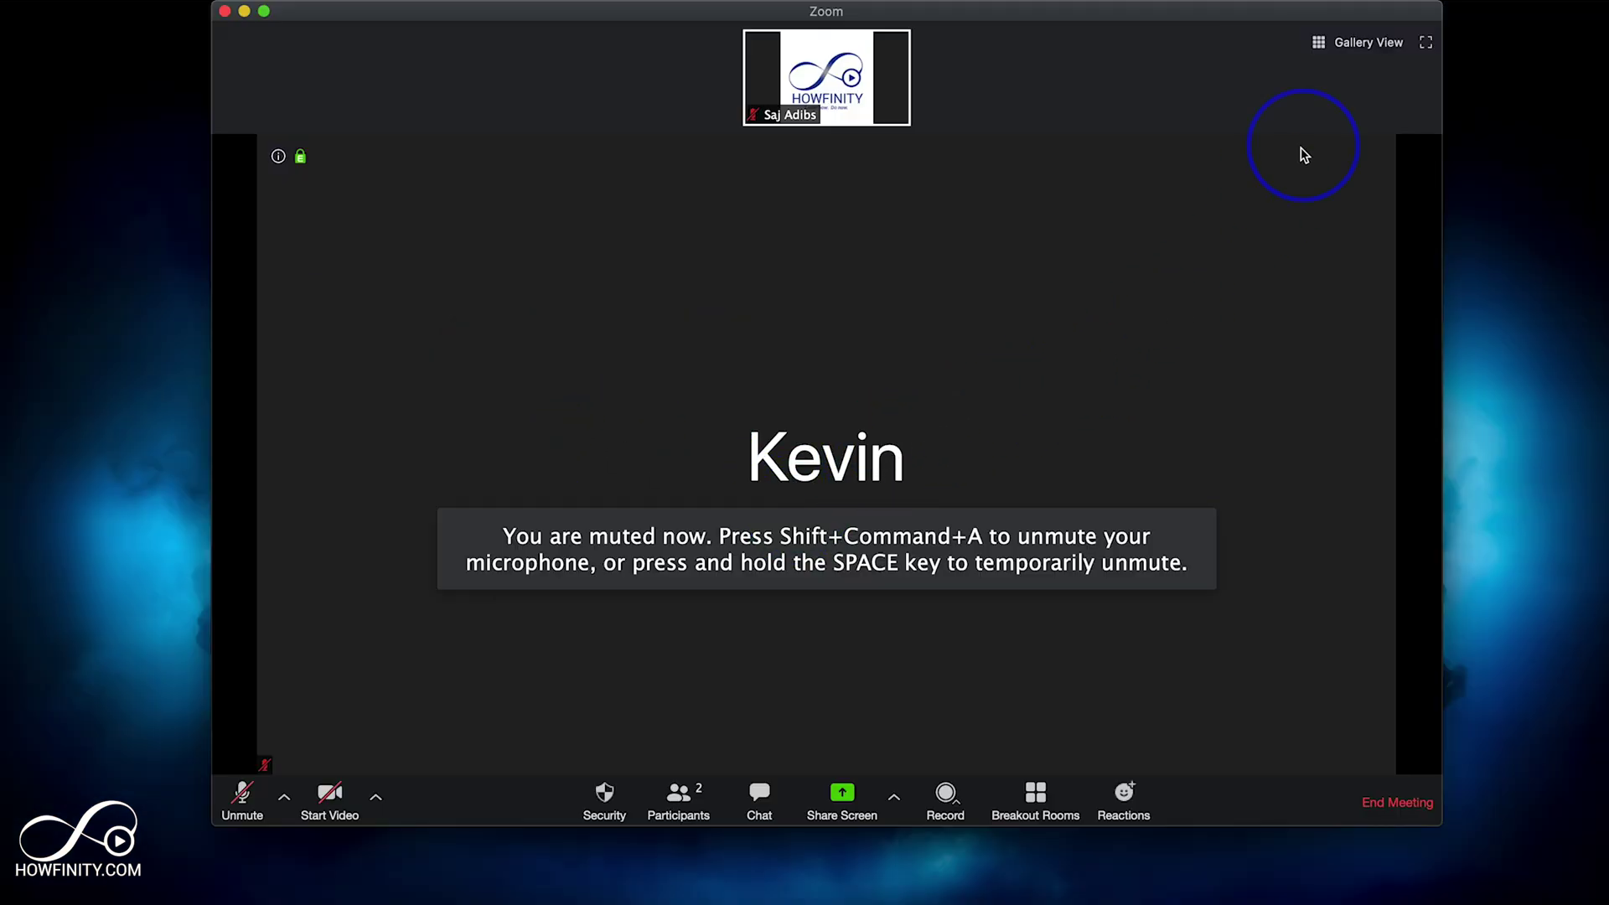
left_click(1345, 42)
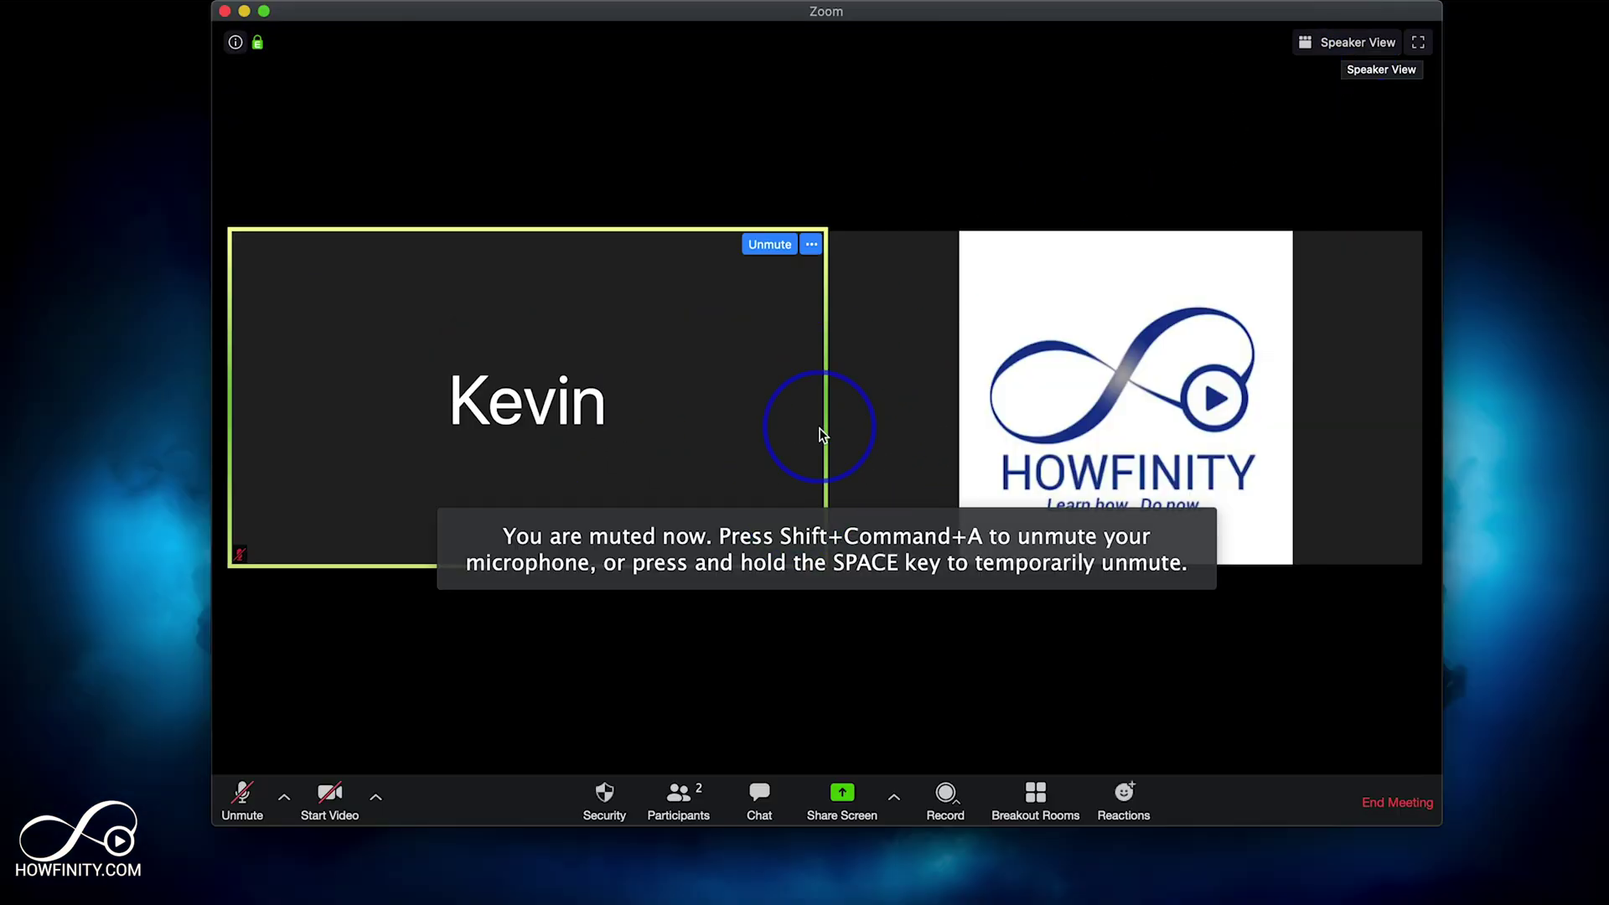
- Try recording, dismiss the record permission notice, and show the participant list
left_click(959, 794)
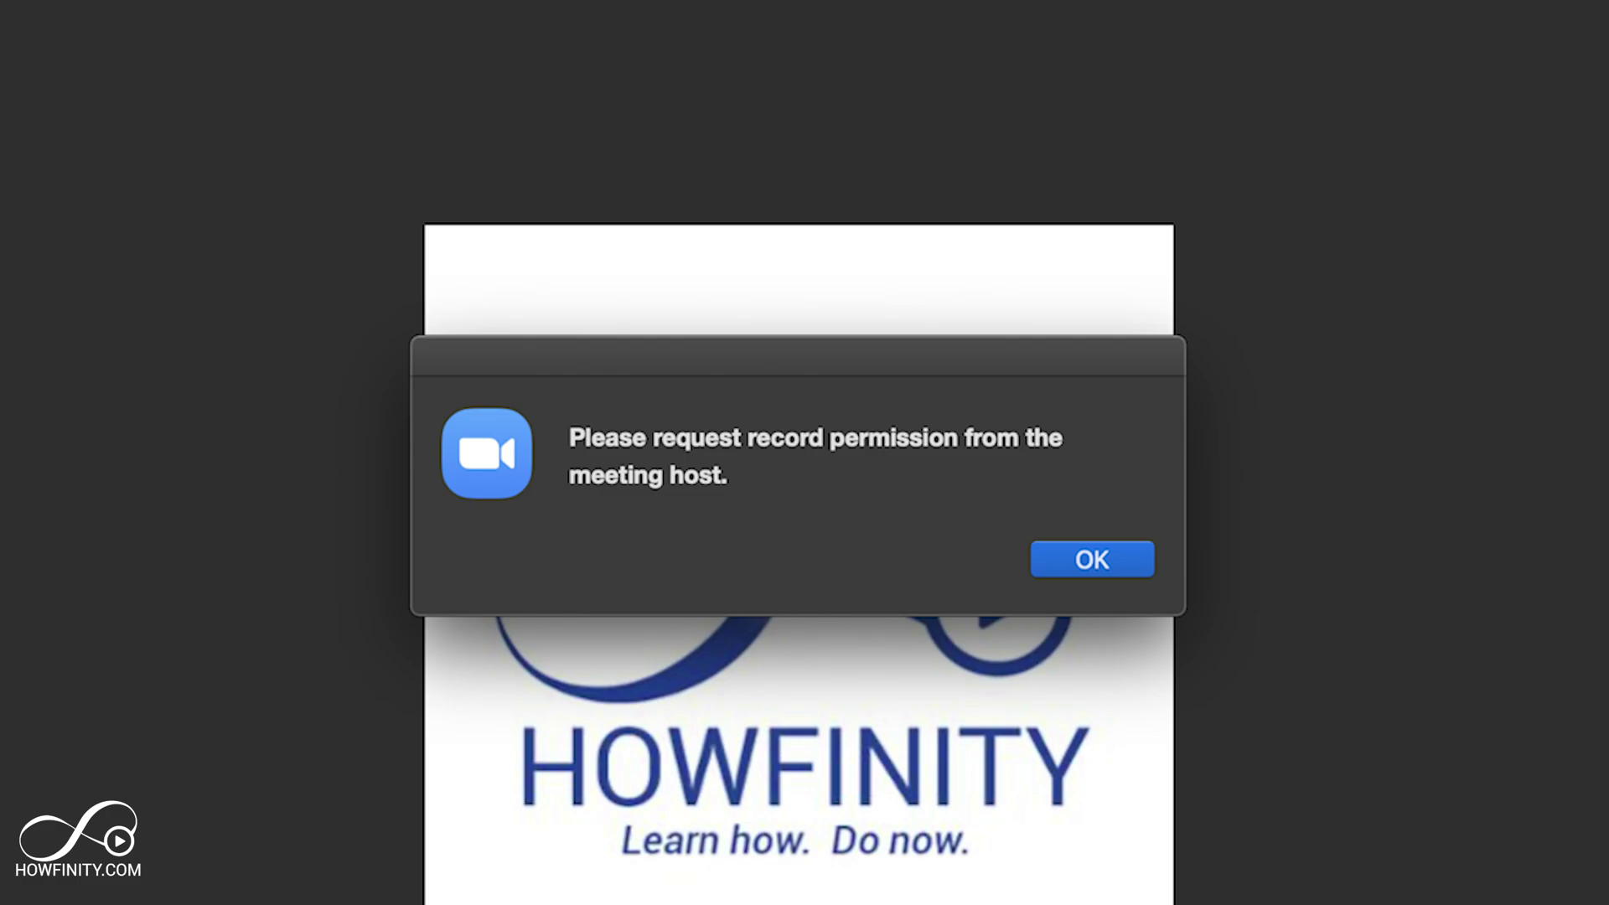
key("Return")
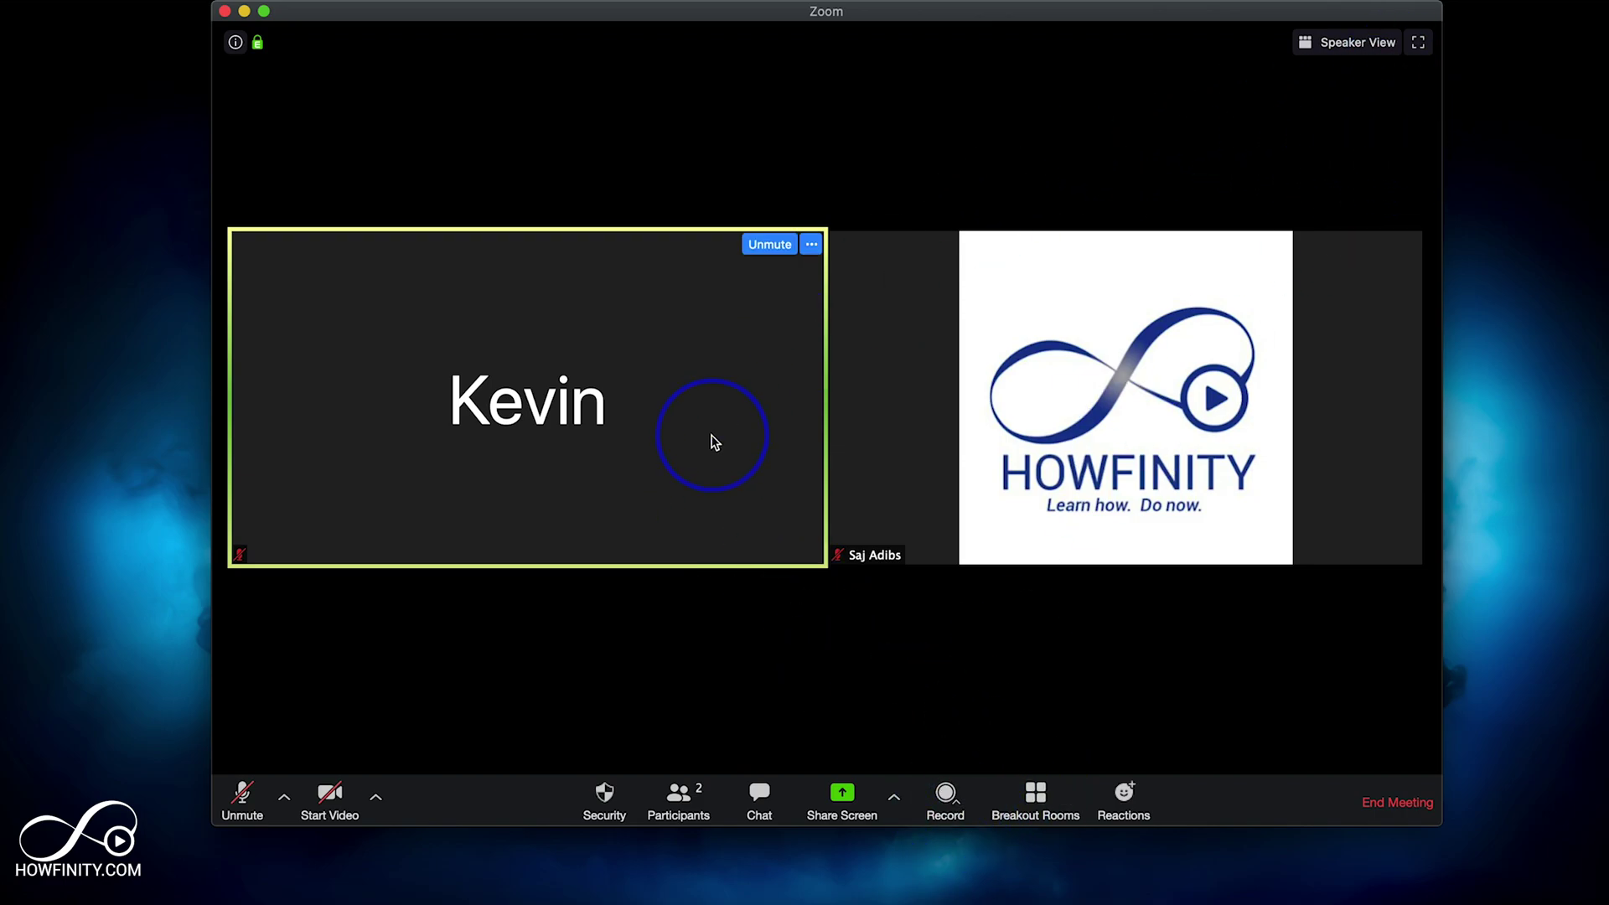
left_click(678, 796)
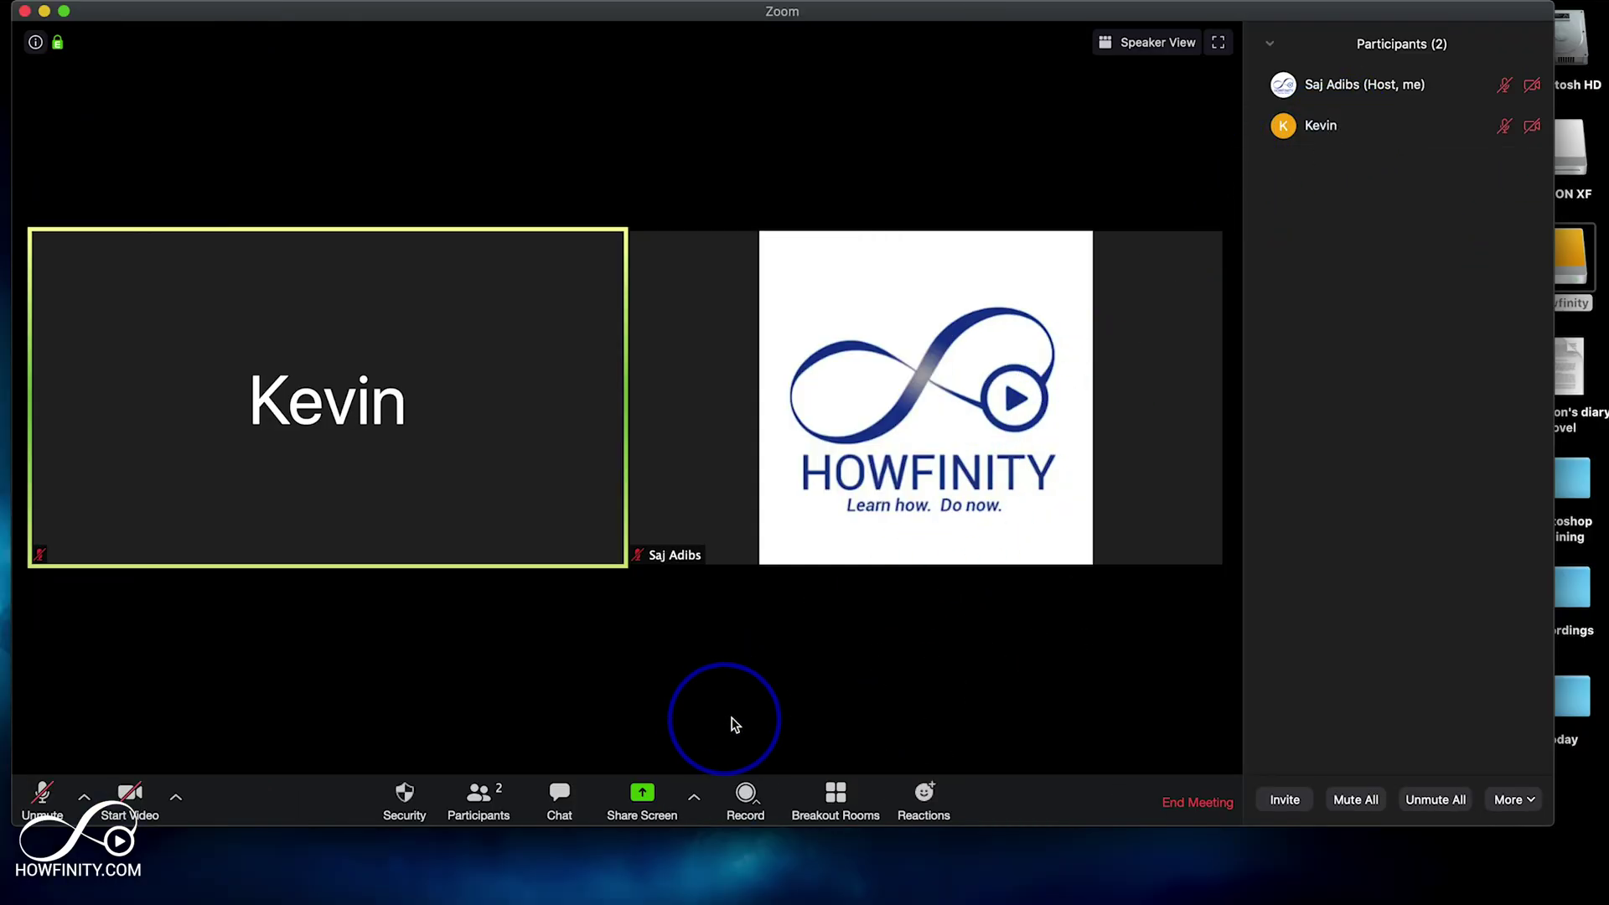
- Give the other participant Allow Record permission from their More options
mouse_move(1468, 134)
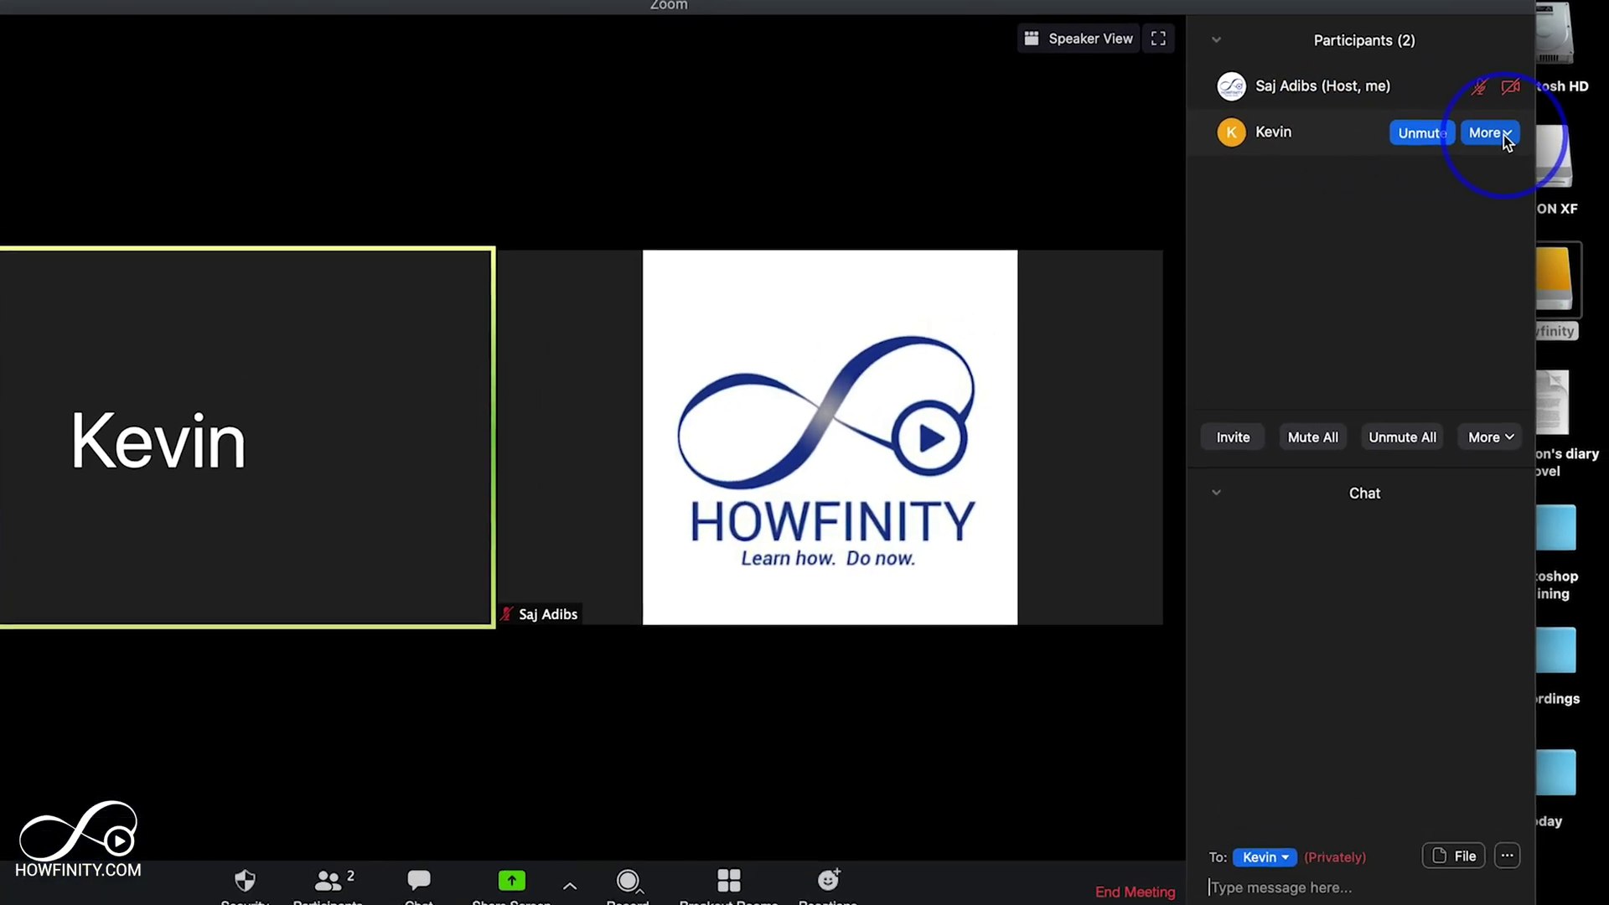
left_click(1519, 126)
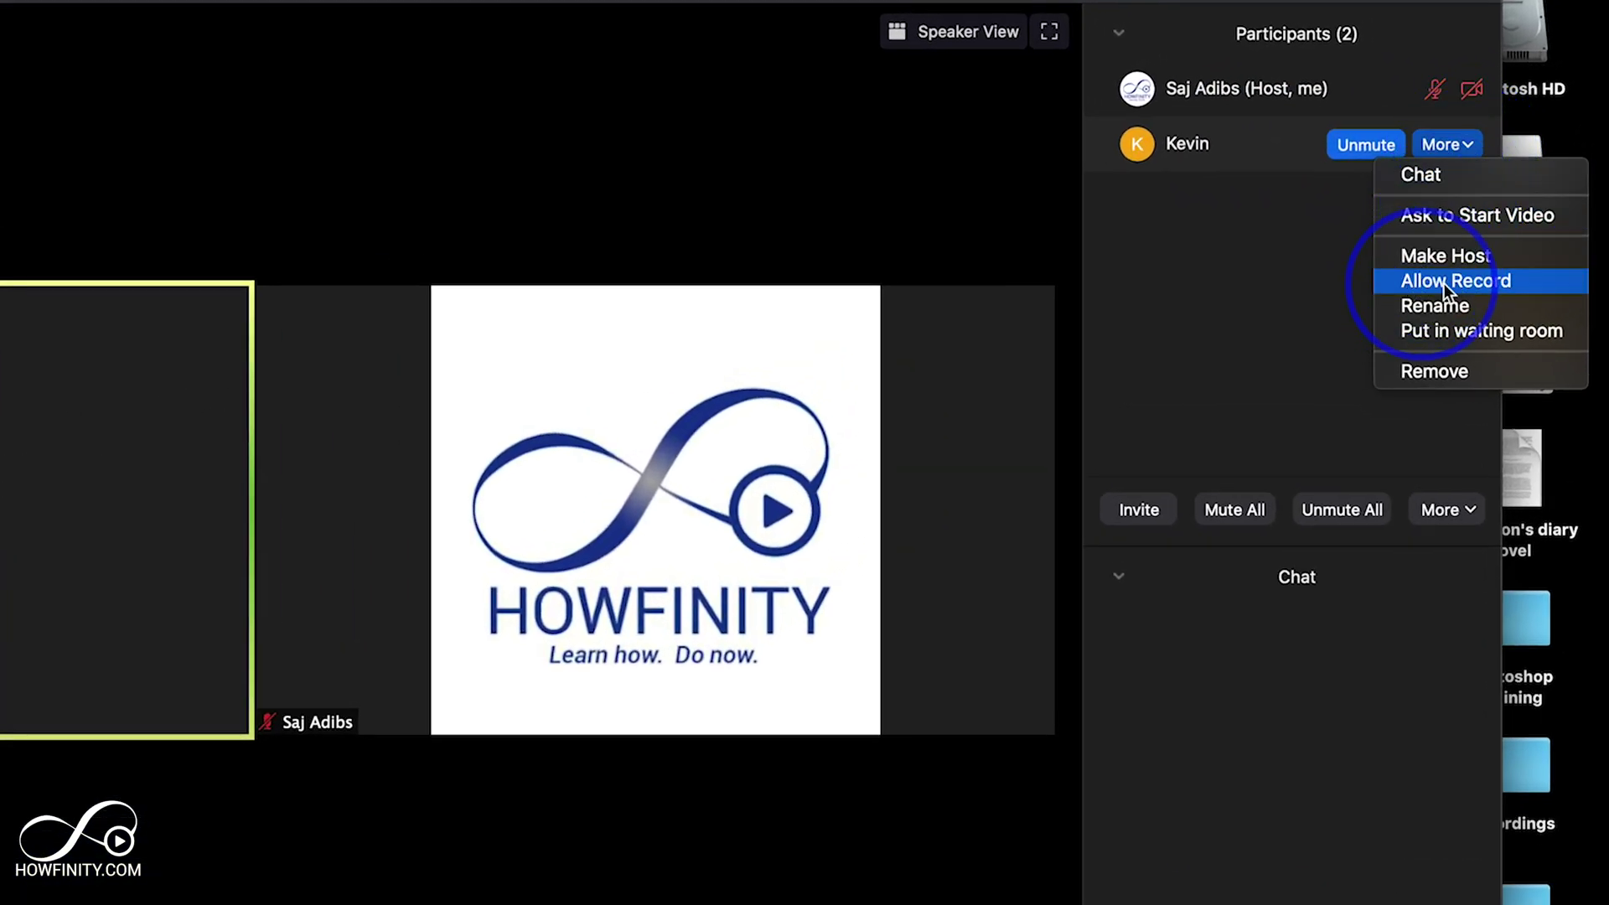
left_click(1473, 283)
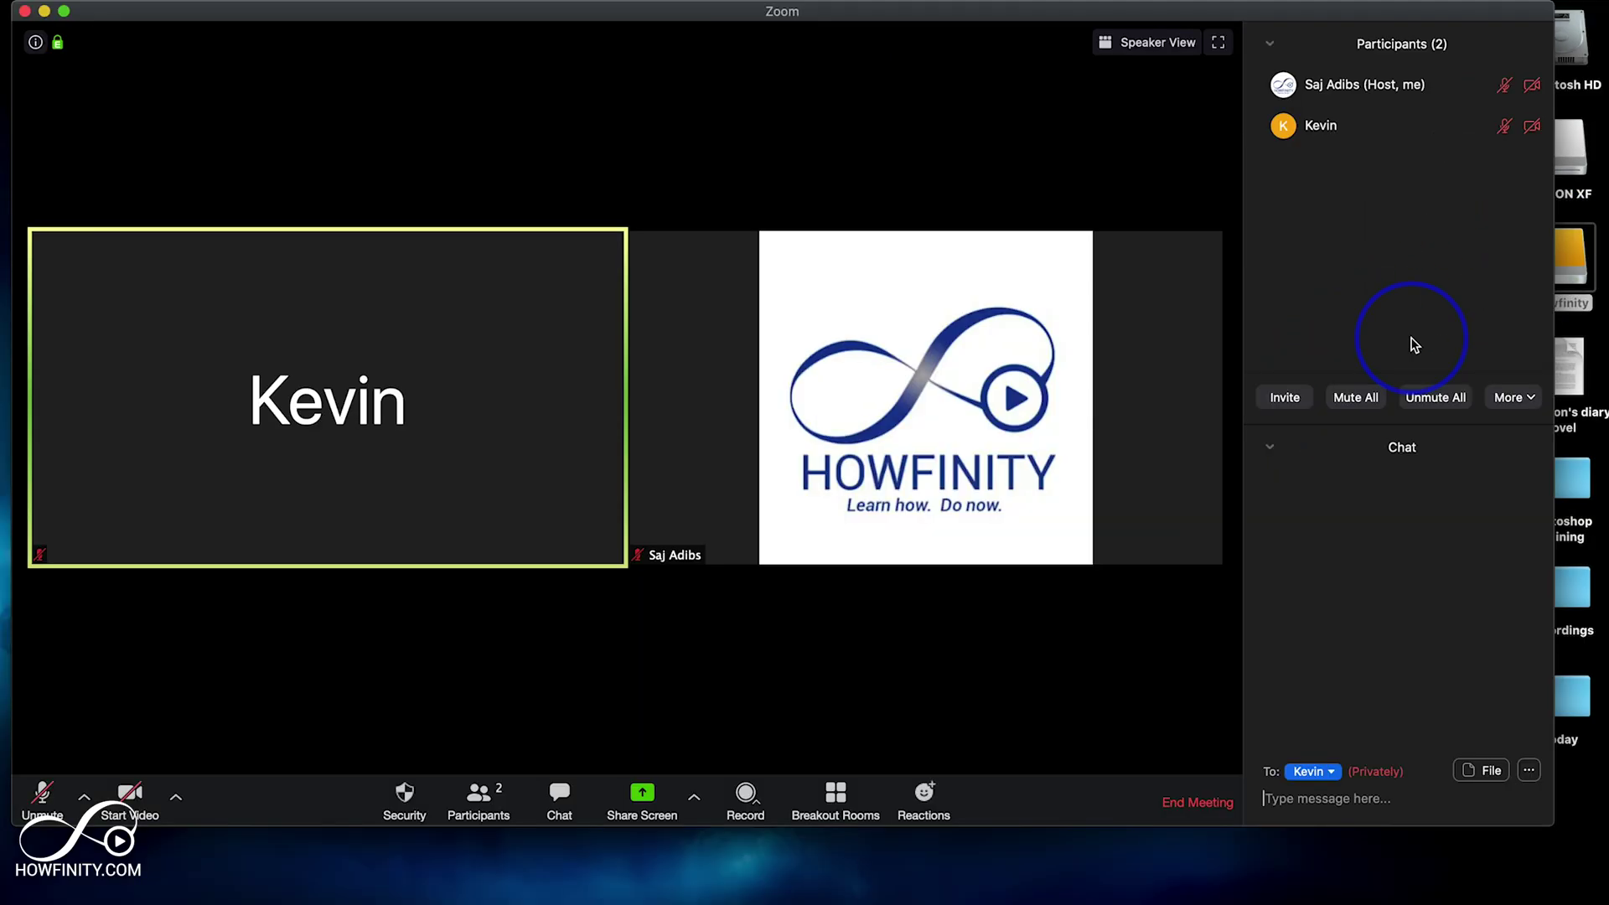
- Show the Zoom web account's Recording settings, with local and cloud recording enabled
left_click(745, 800)
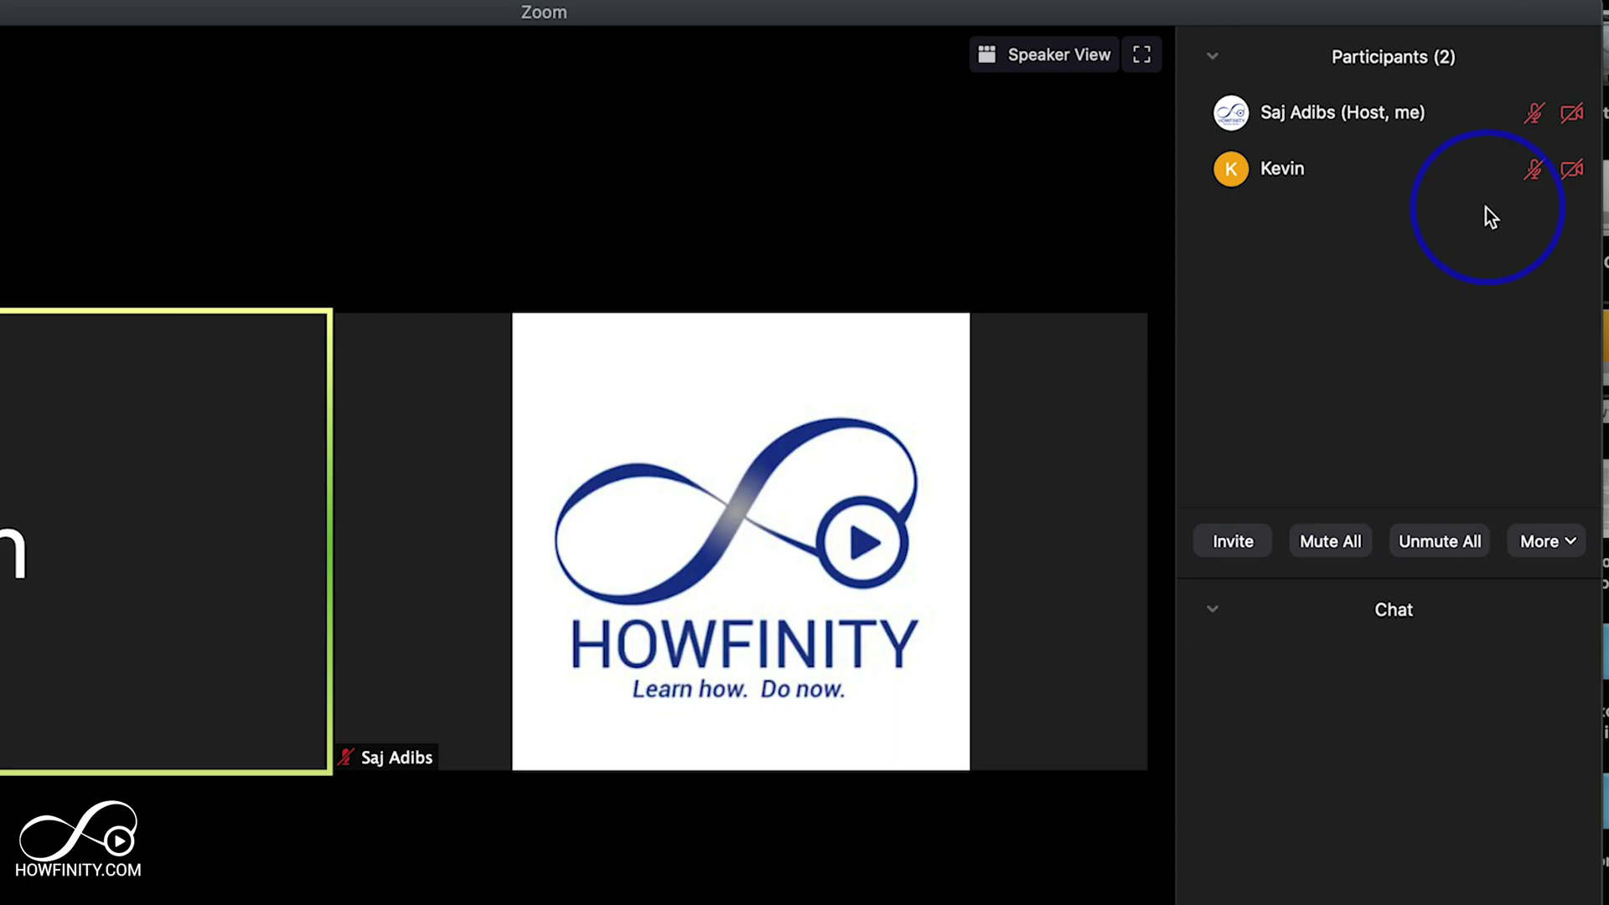
mouse_move(1500, 193)
mouse_move(1091, 511)
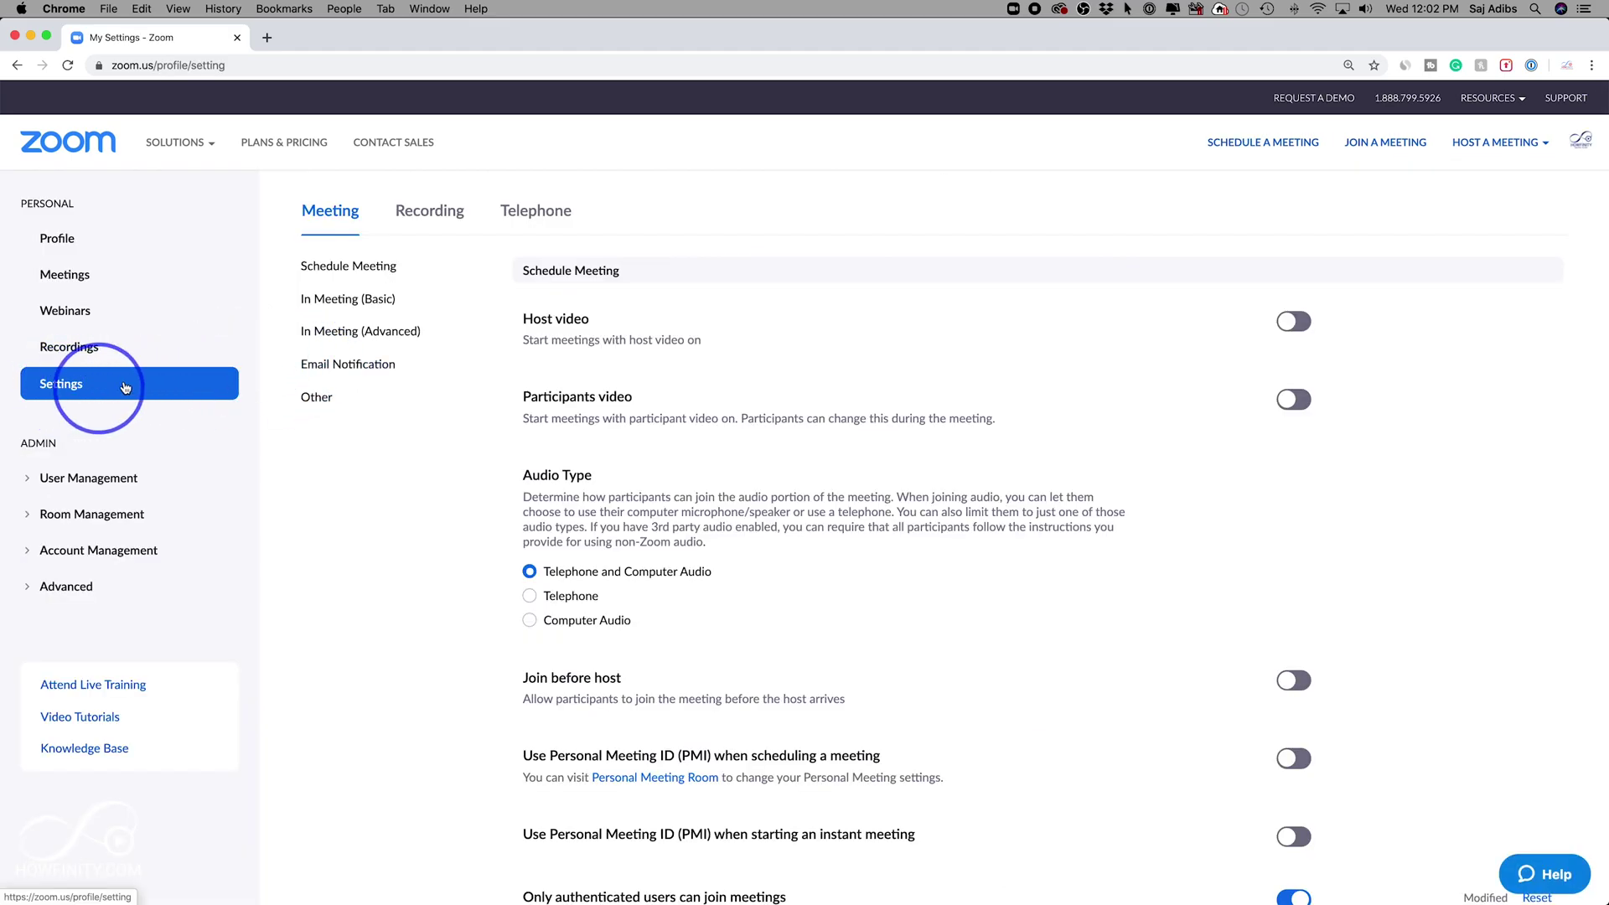
left_click(428, 219)
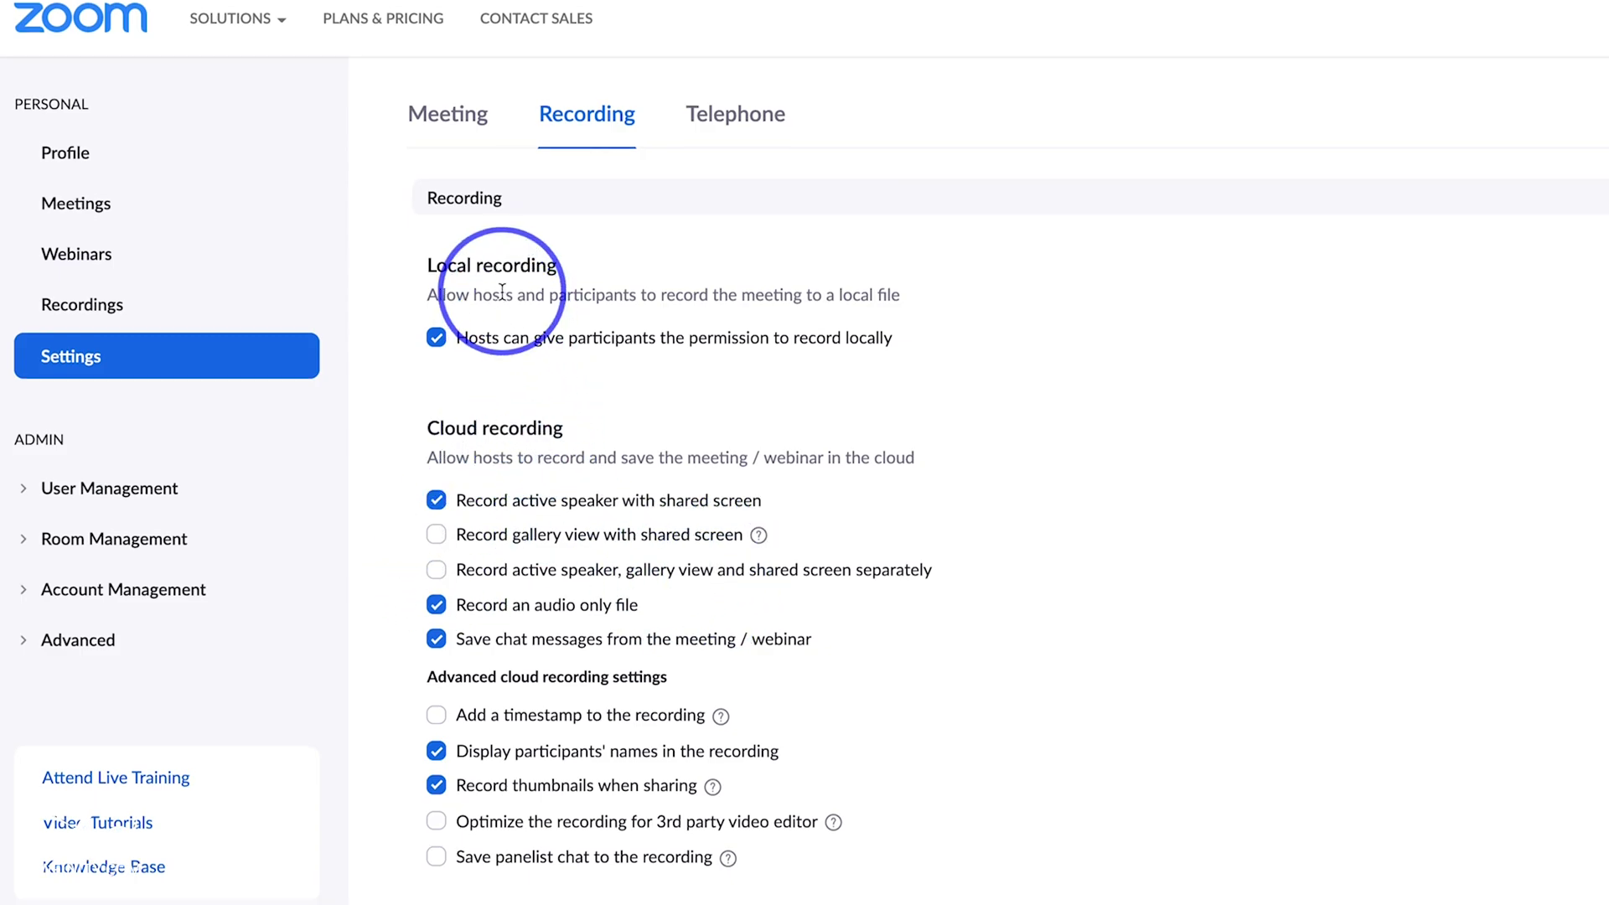
scroll(553, 520, "down", 2)
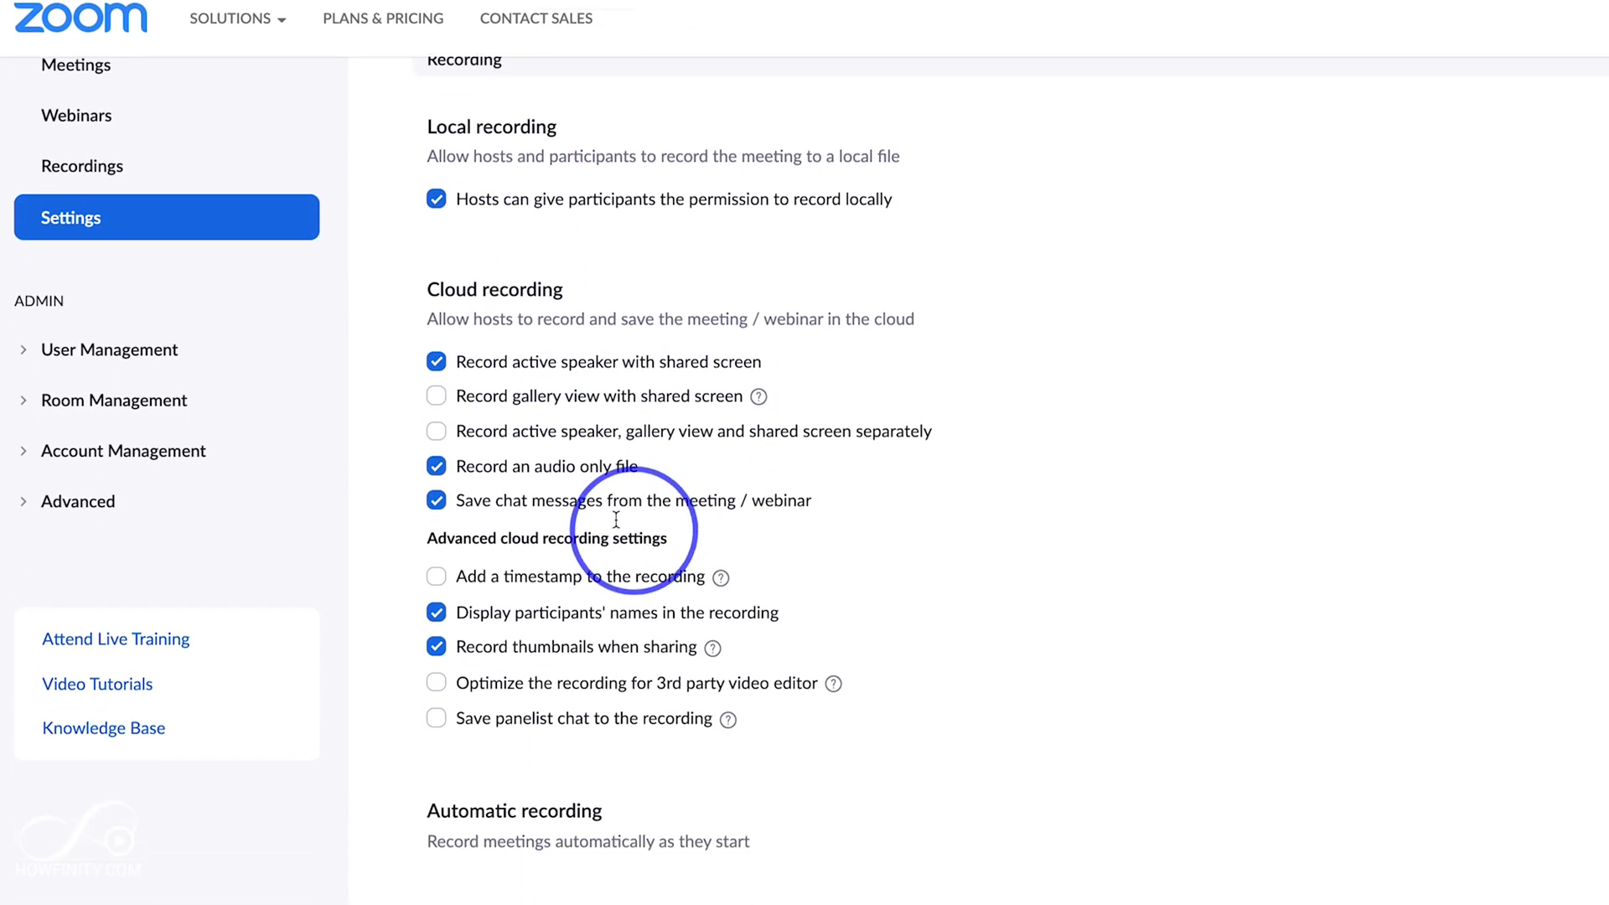
scroll(578, 528, "down", 3)
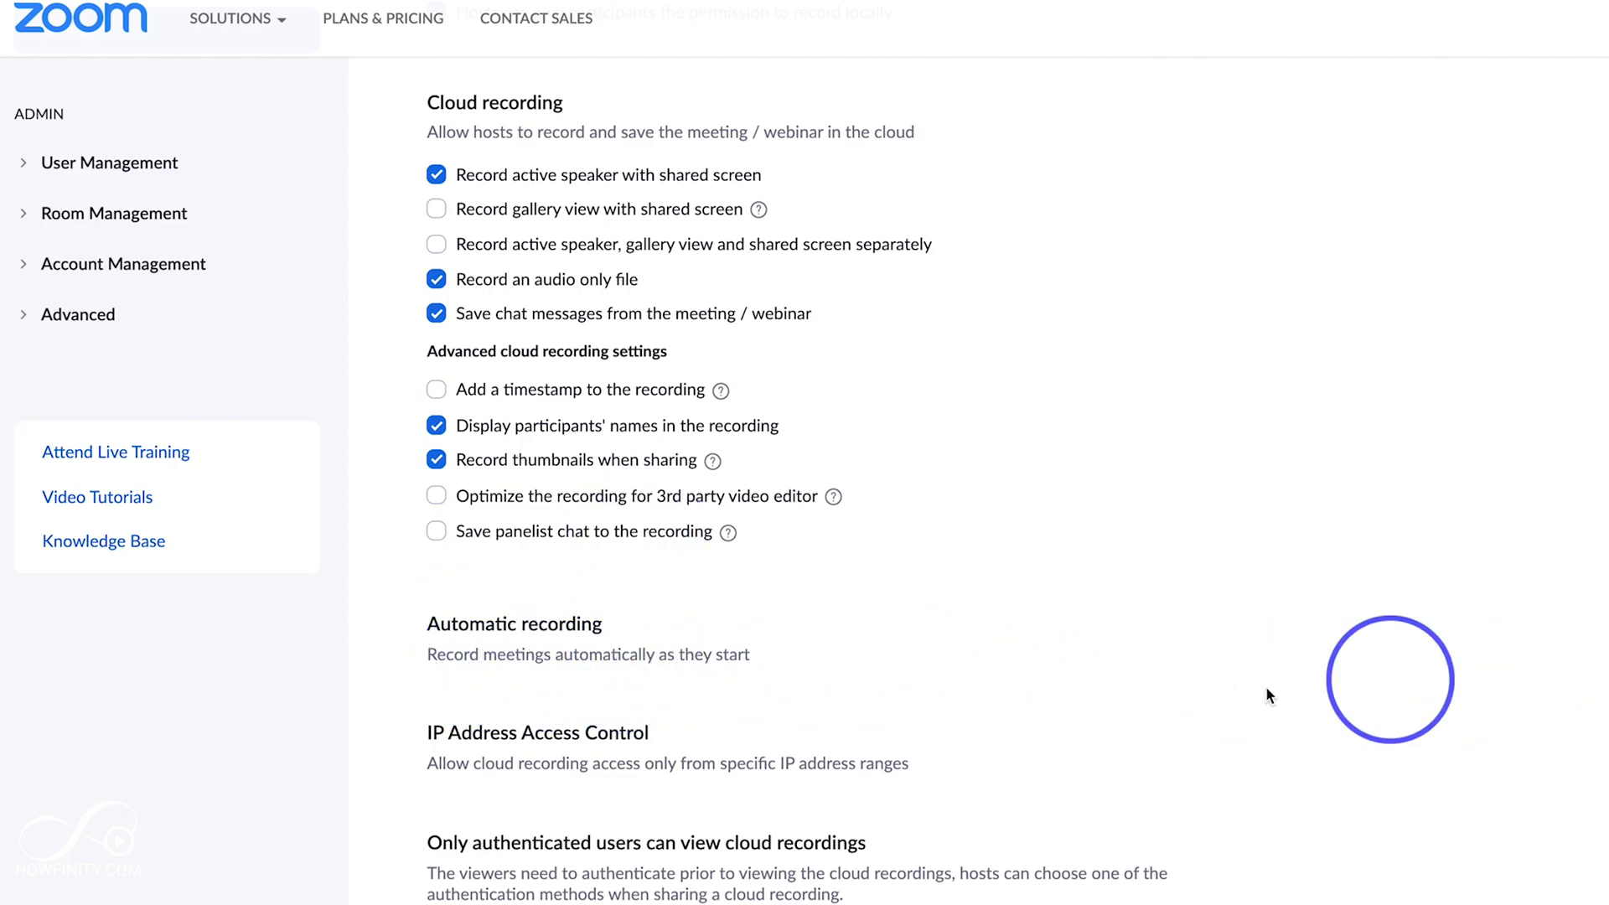
scroll(793, 700, "down", 6)
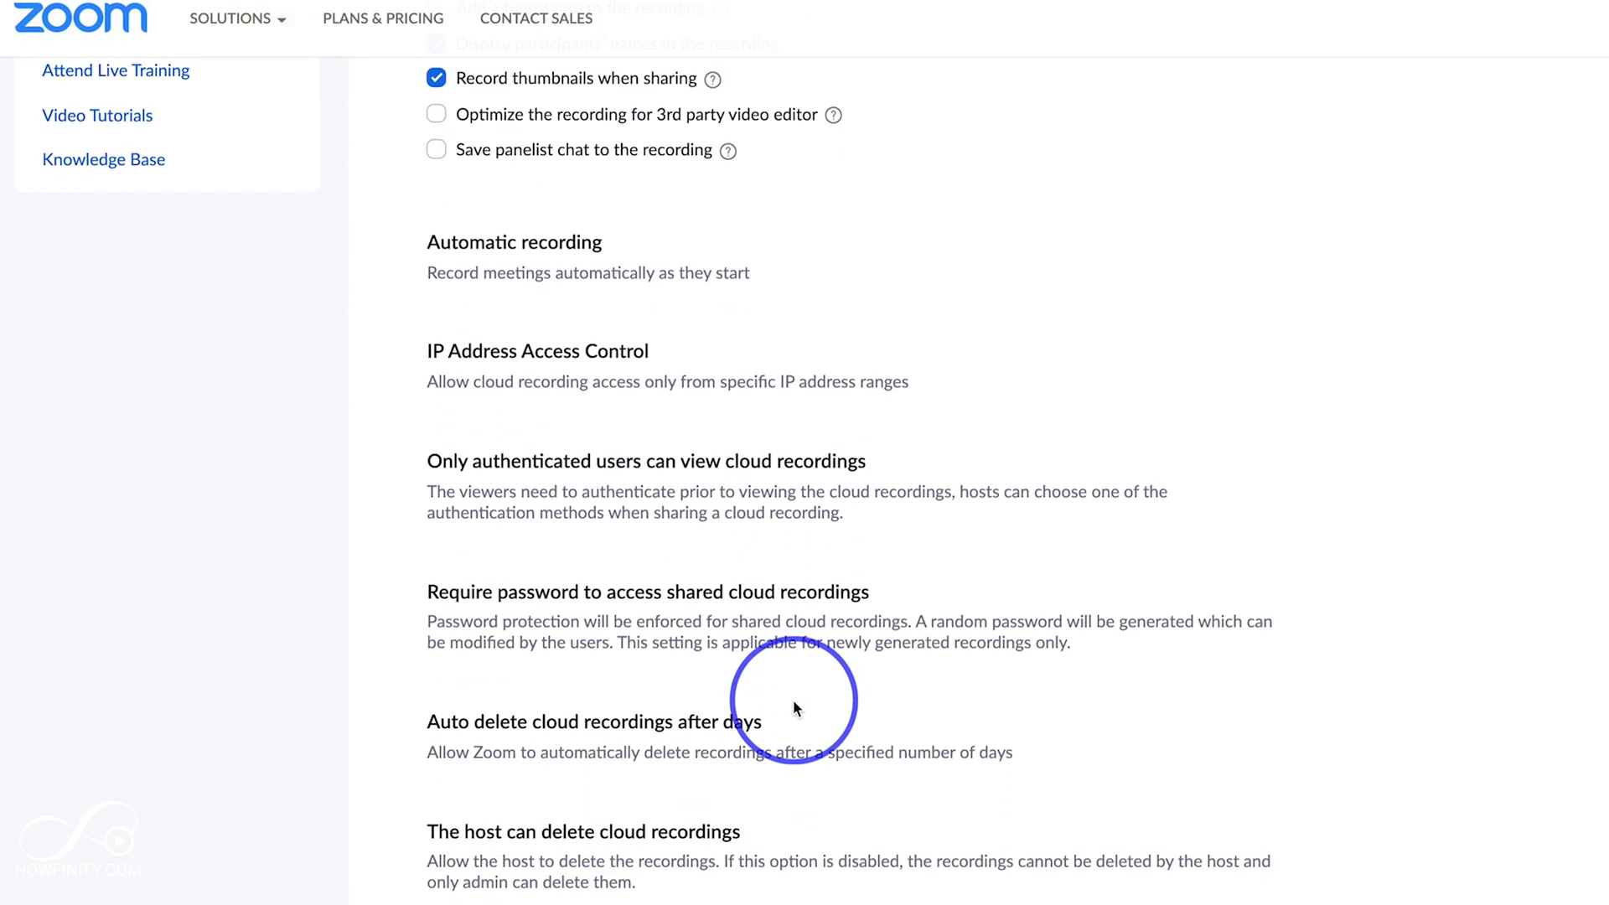
scroll(793, 701, "down", 8)
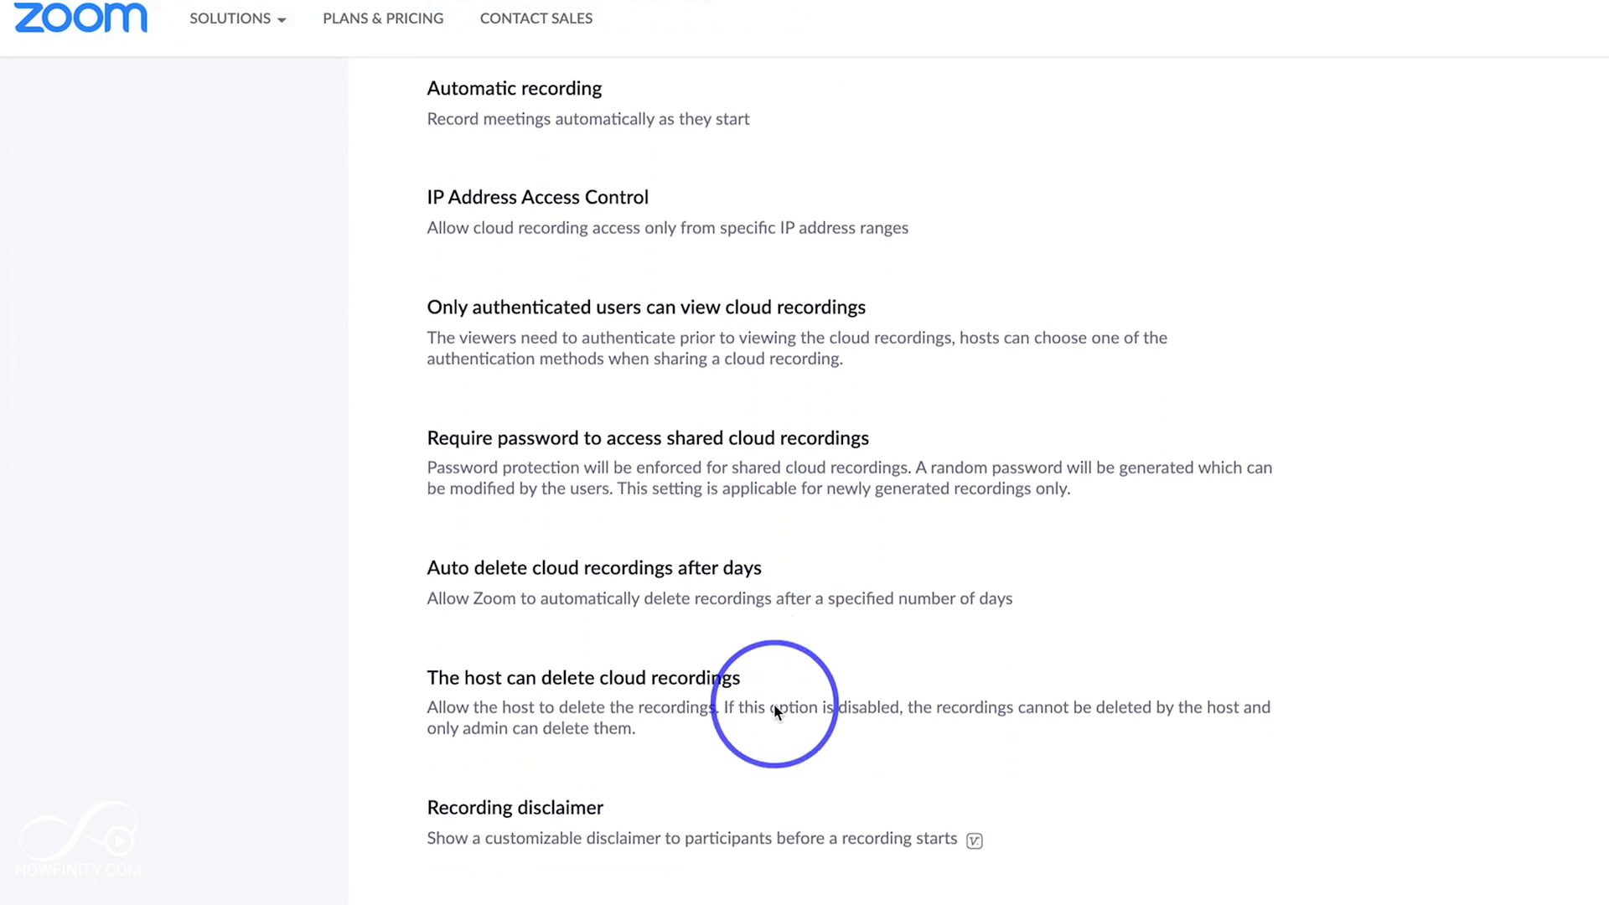
scroll(754, 667, "up", 13)
scroll(777, 713, "up", 5)
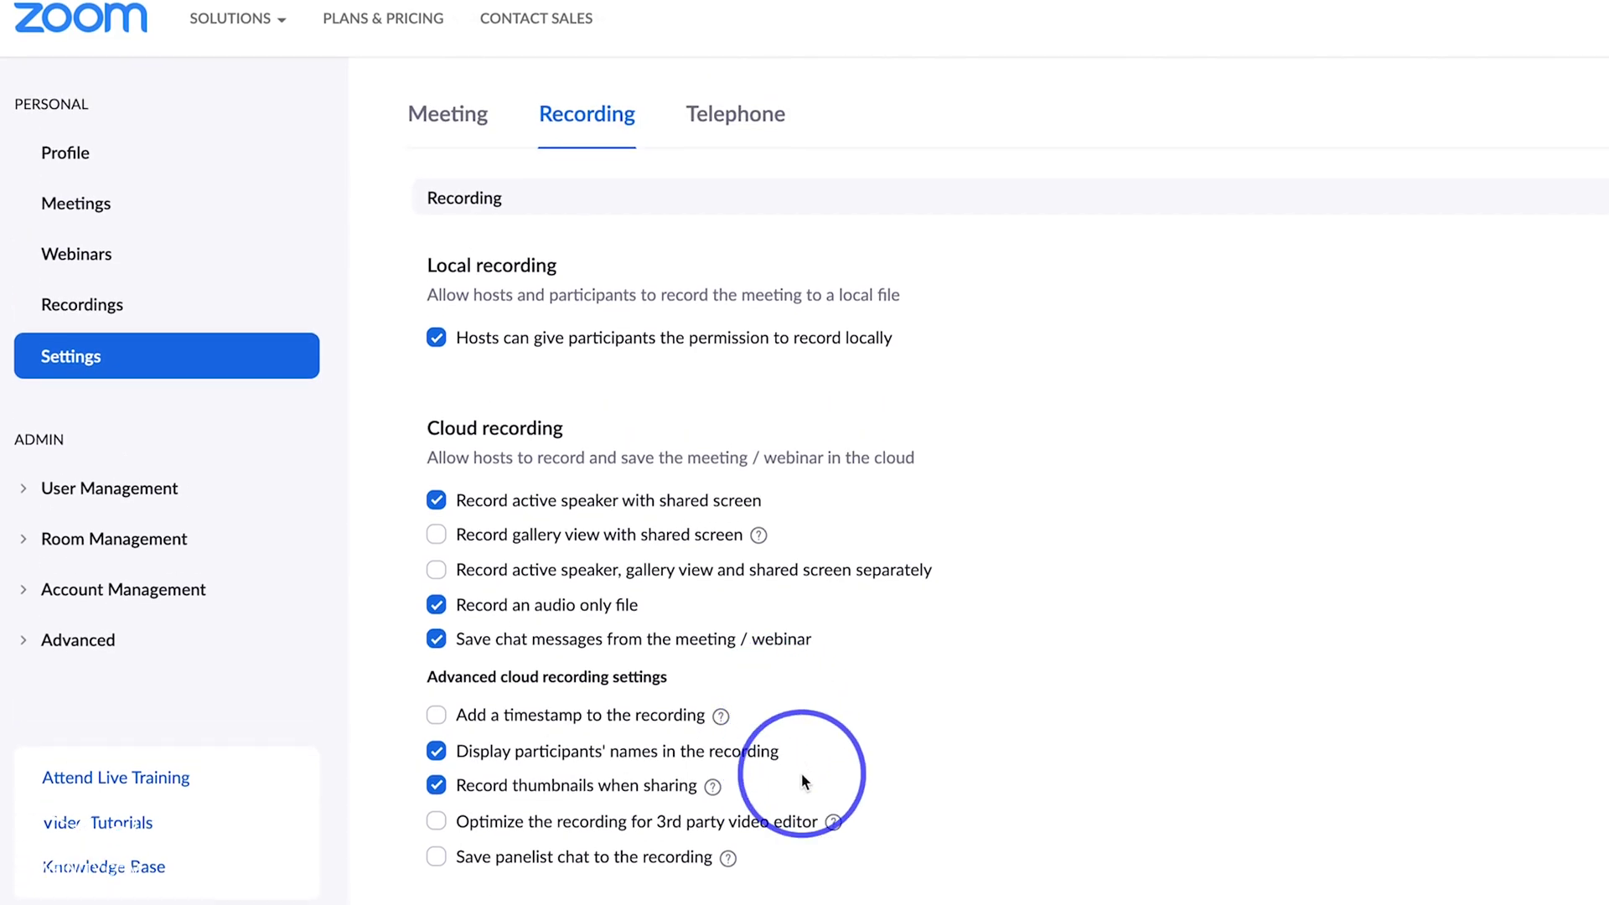
left_click(70, 356)
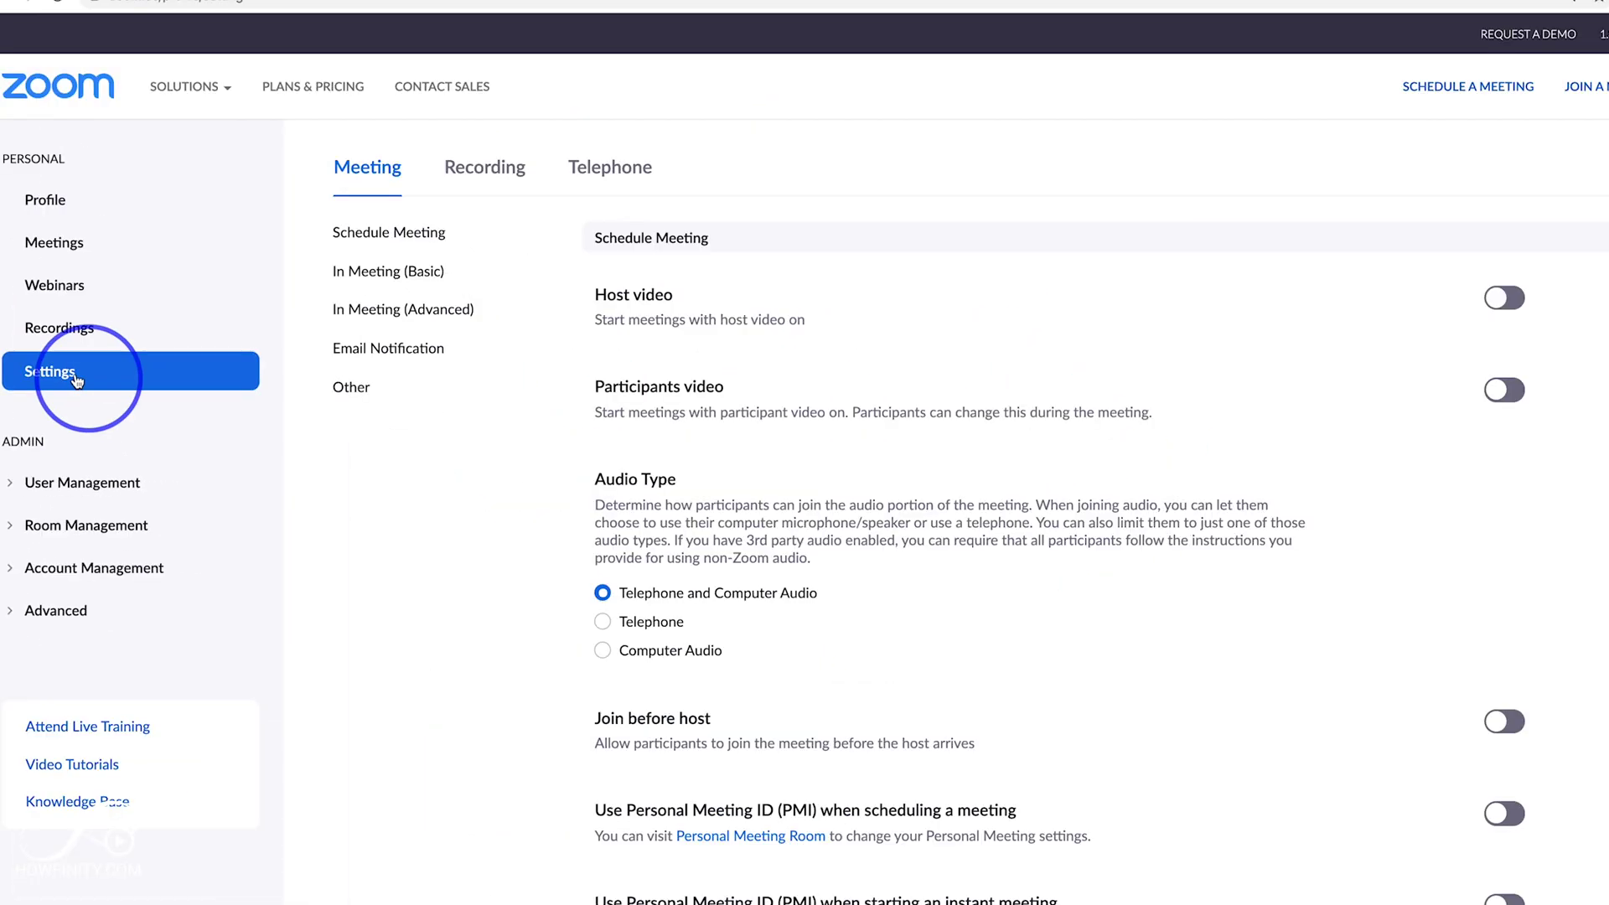
- Show the cloud recording's share link: shared publicly, with viewer downloads allowed
left_click(77, 335)
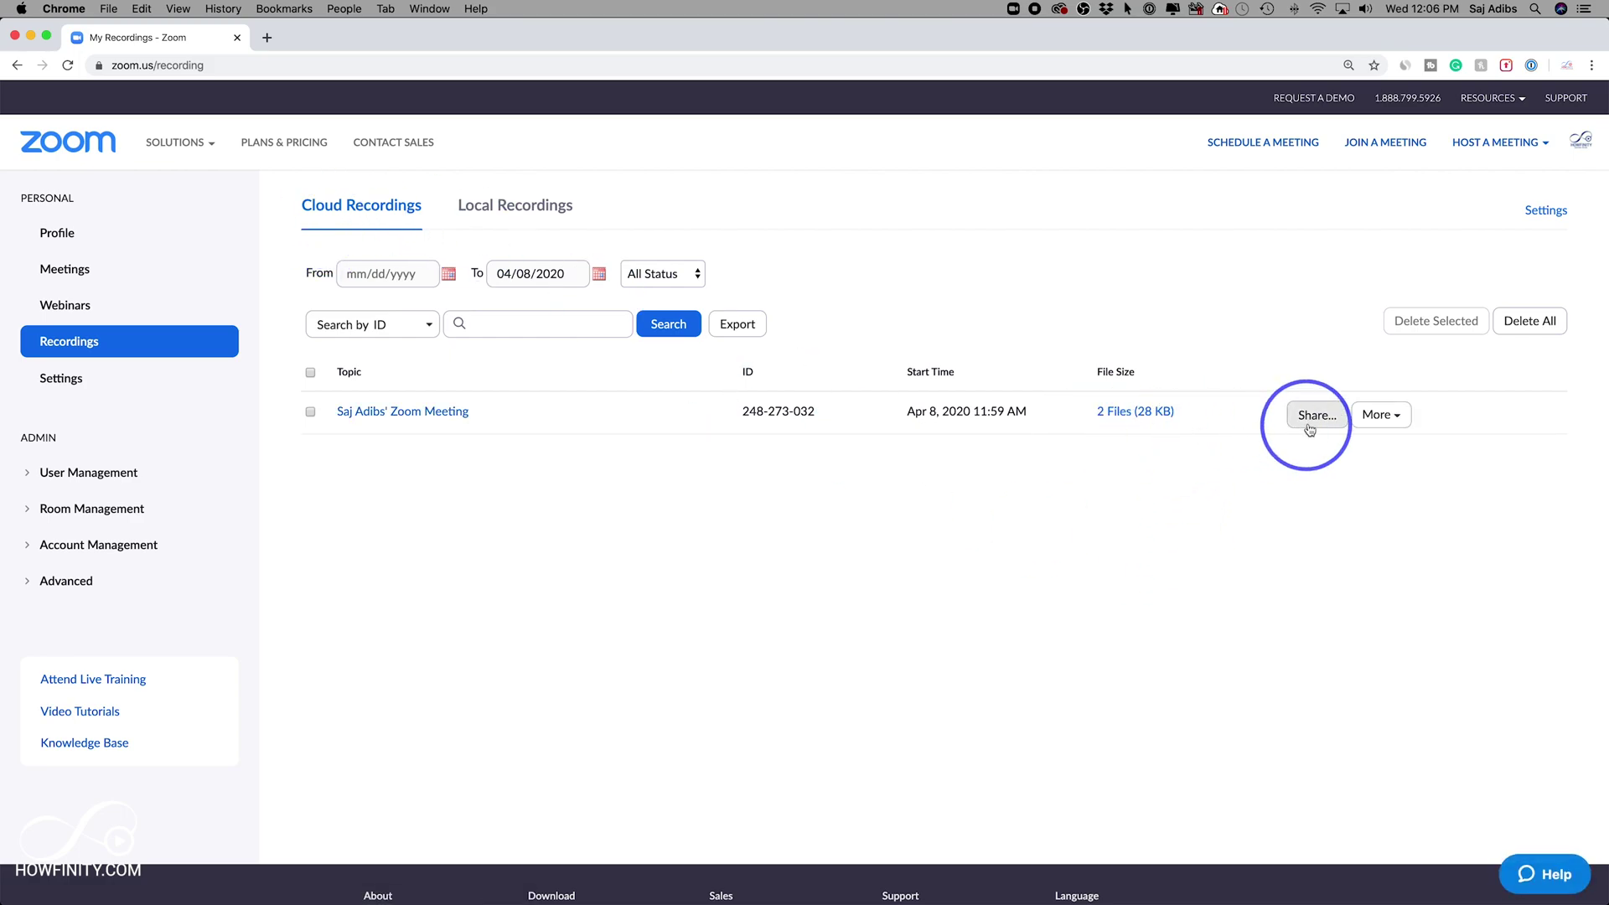
left_click(1351, 417)
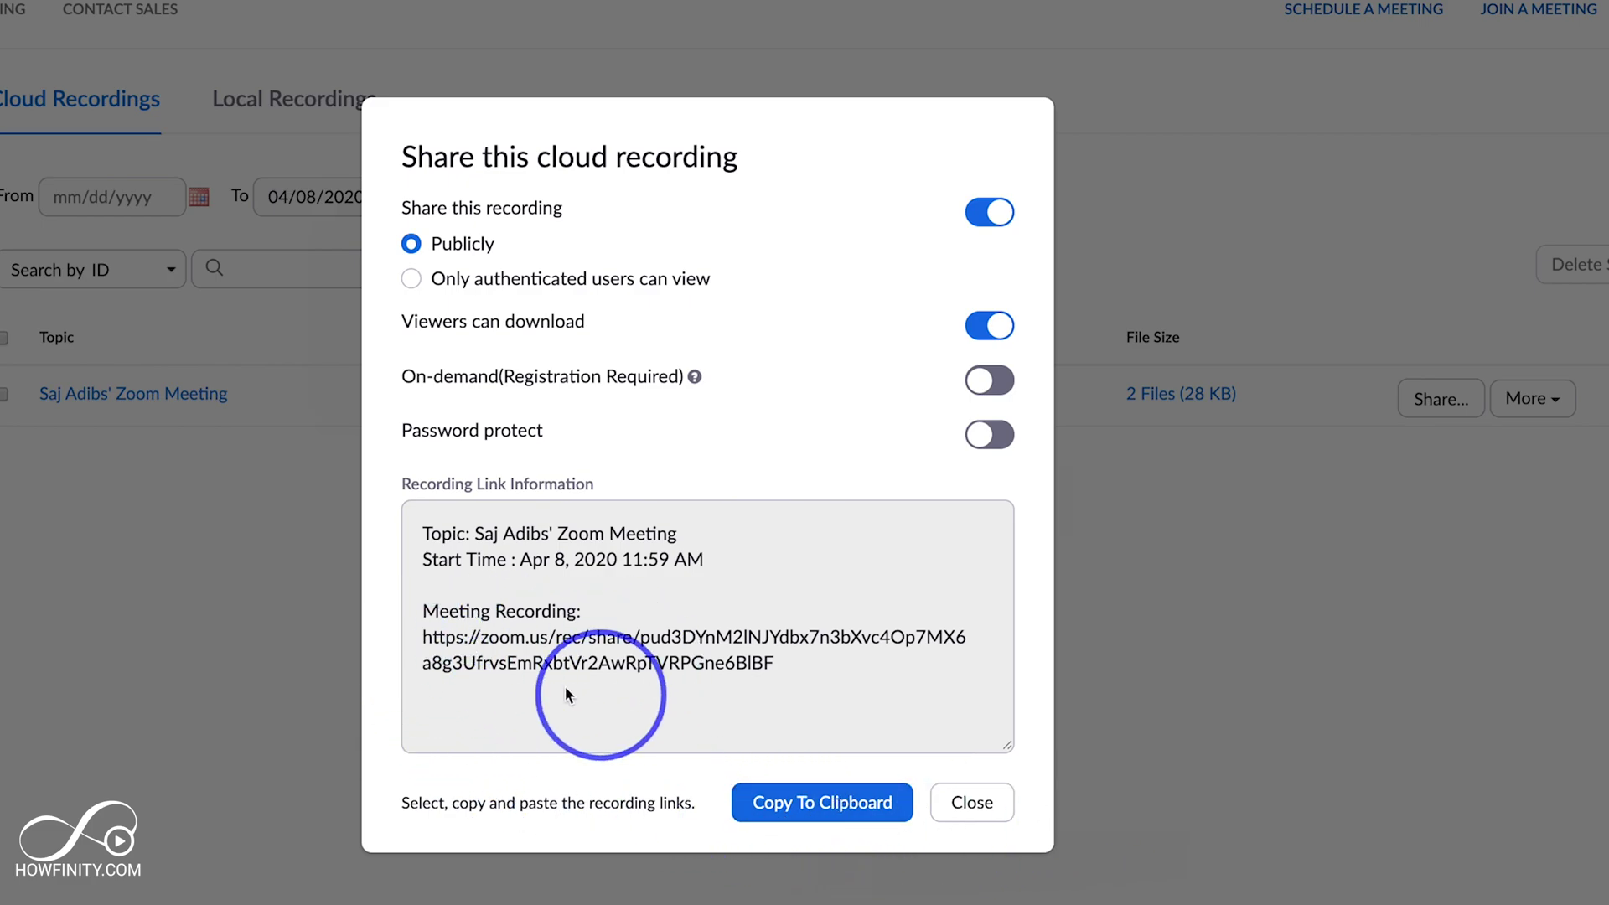
- Close the share dialog and check the recording's More actions (Download/Delete) before dismissing them
left_click(1000, 811)
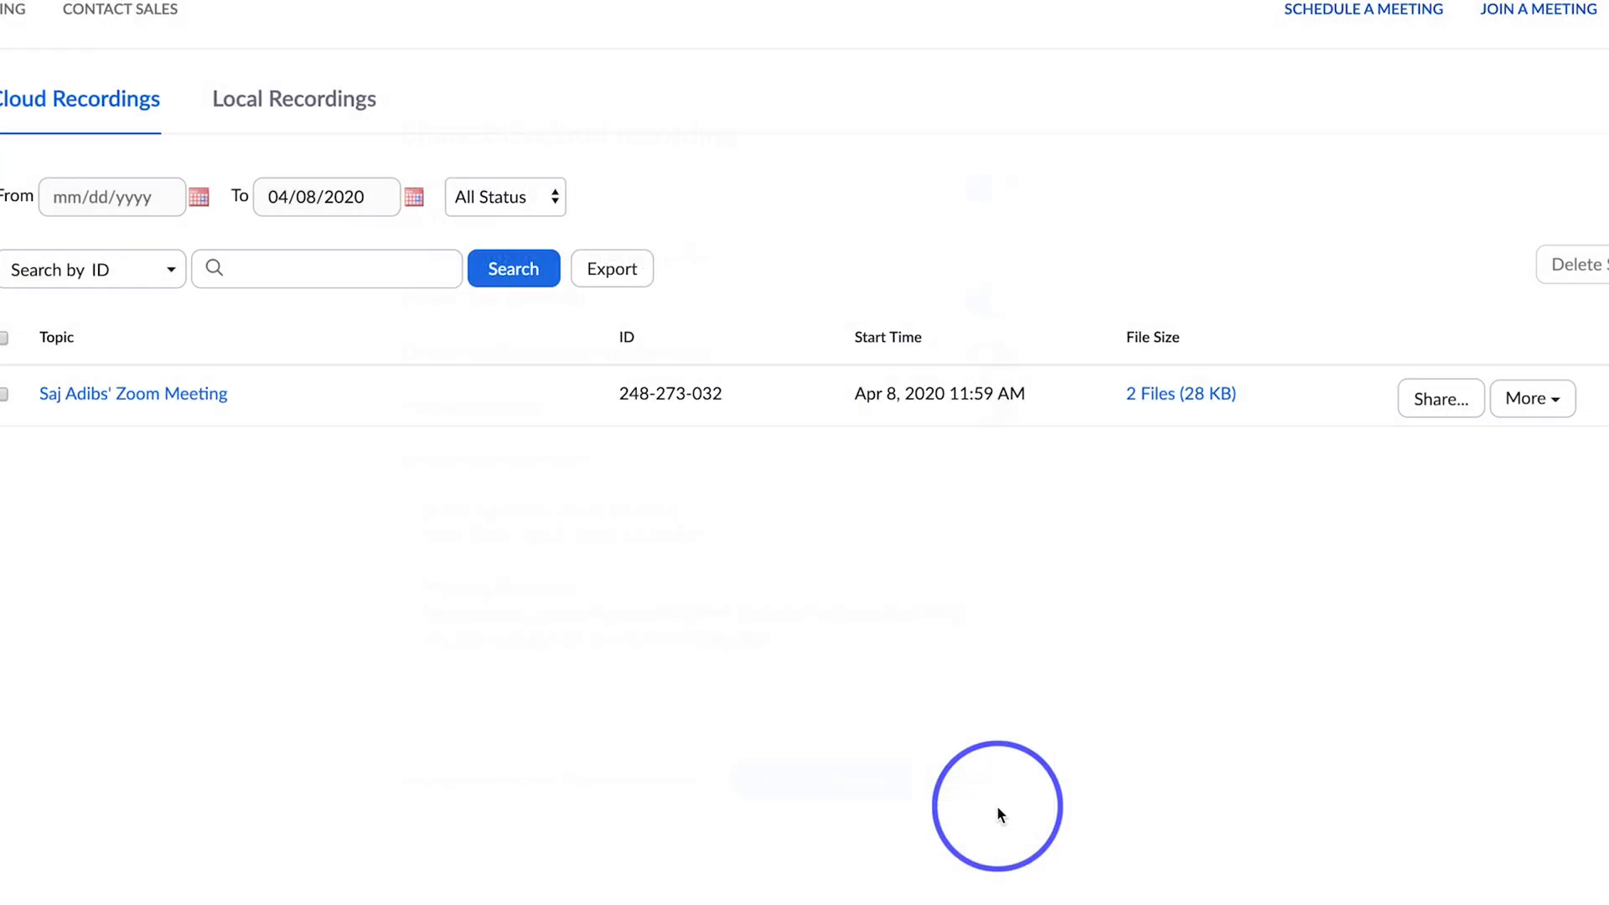
left_click(1557, 411)
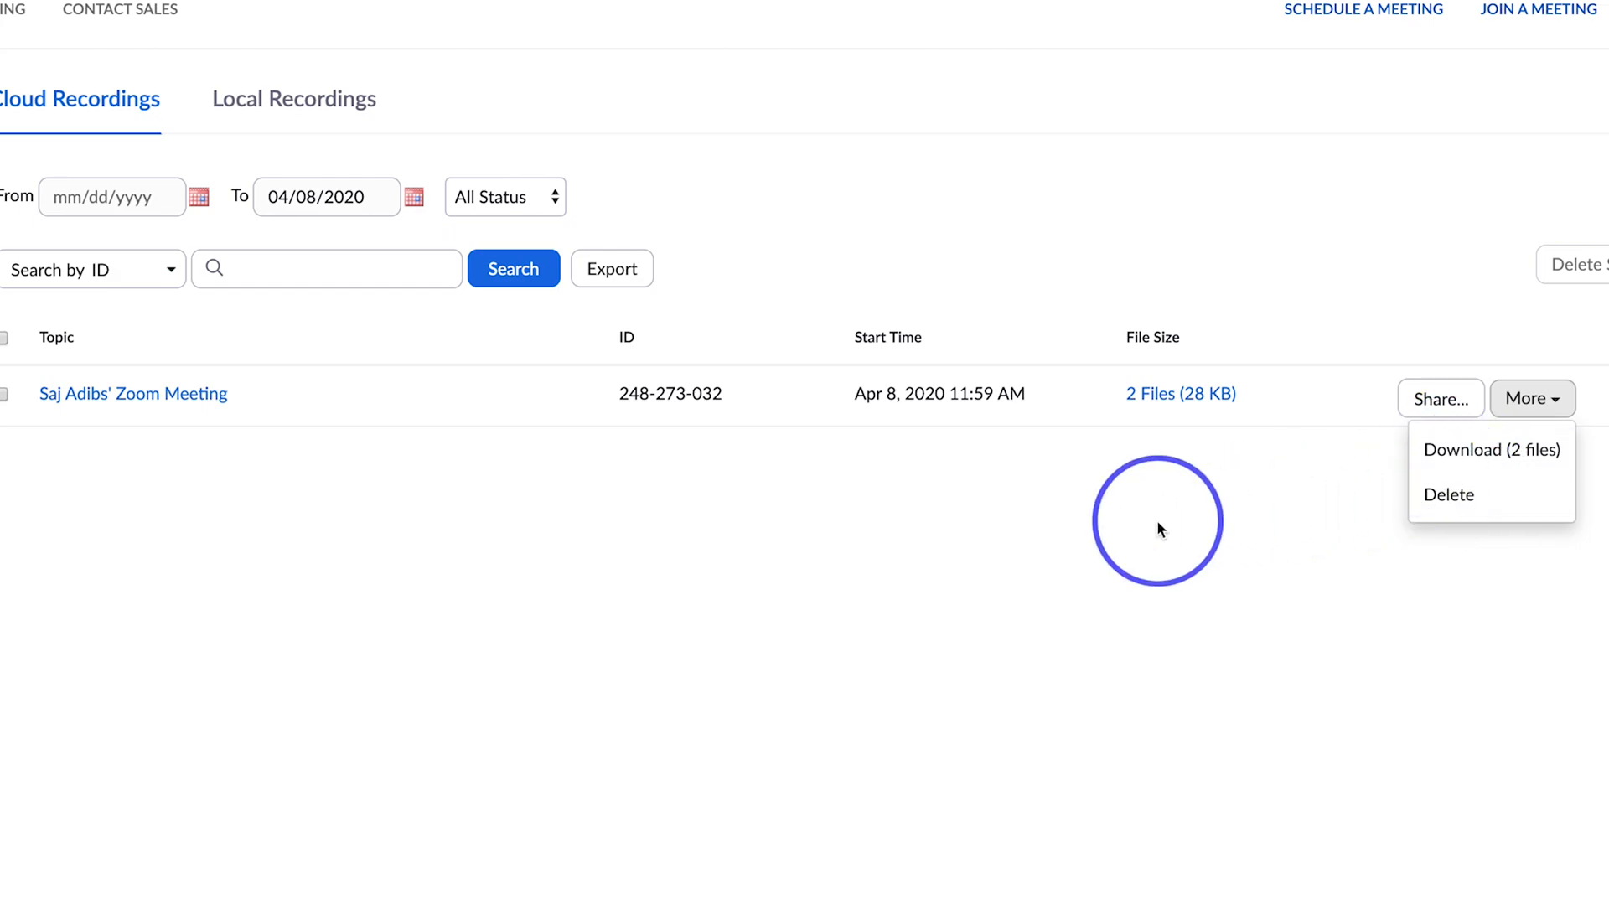
left_click(1156, 519)
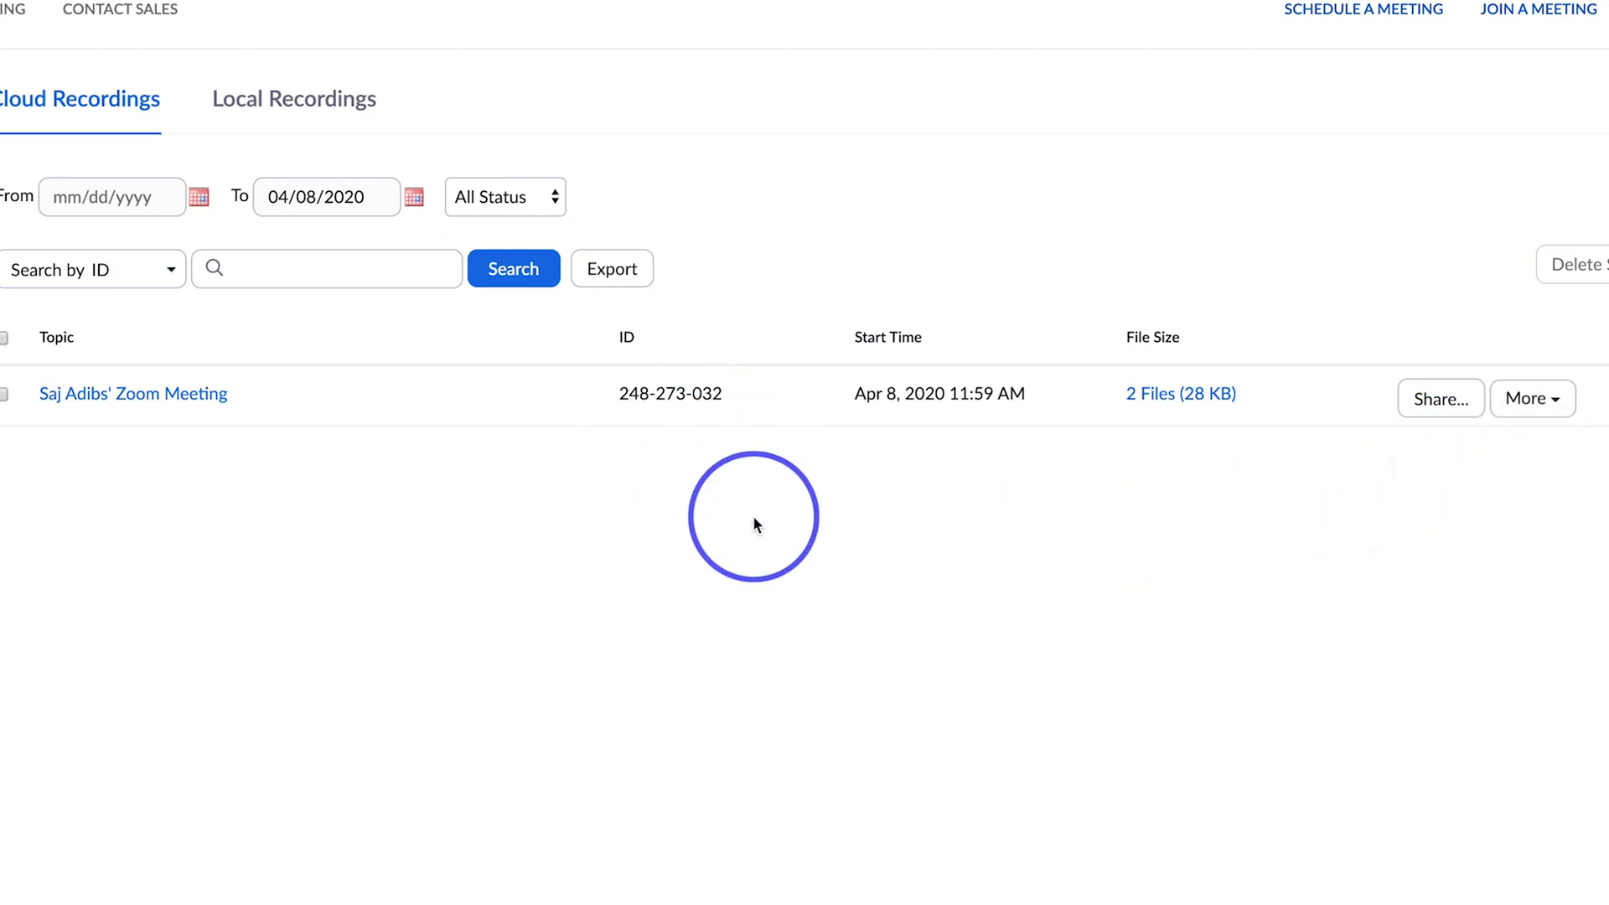